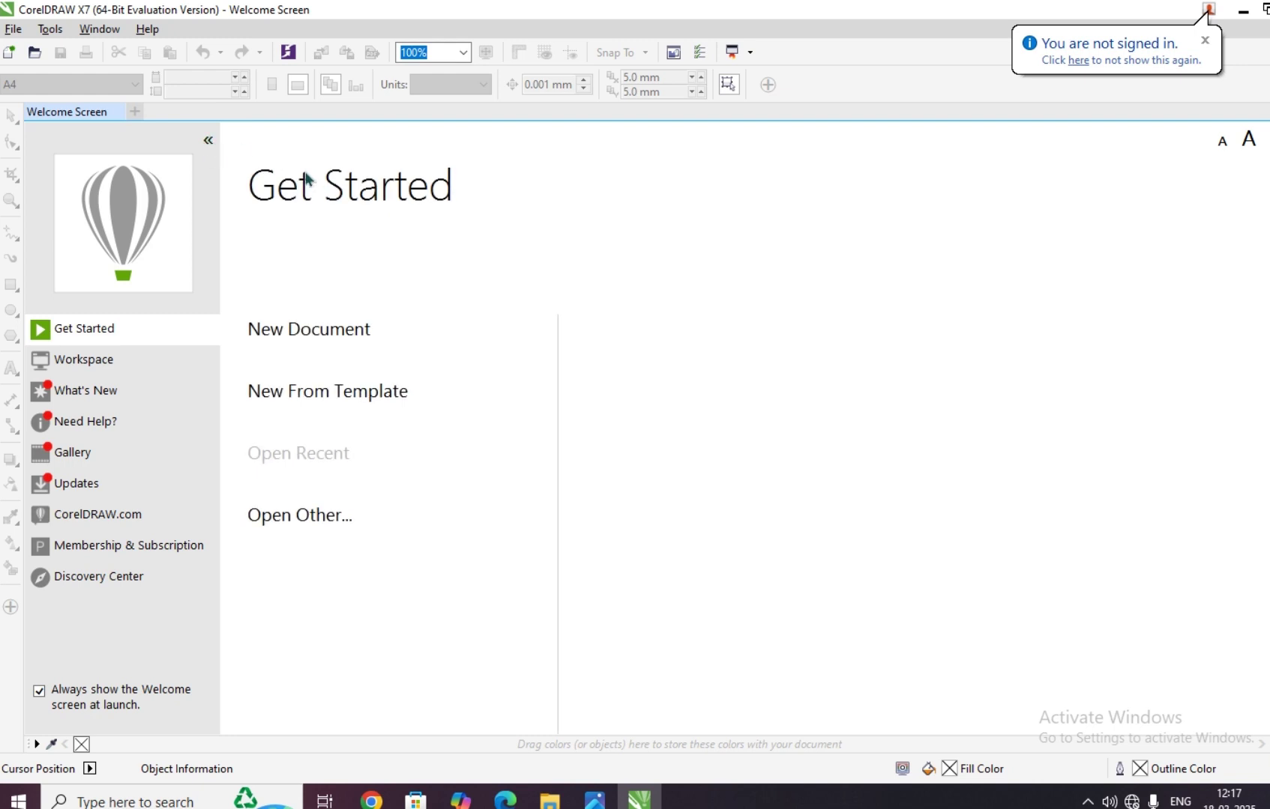
Create a new A4 document and draw a rectangle about 114 mm wide and 92 mm high in the page's upper half.
left_click(327, 336)
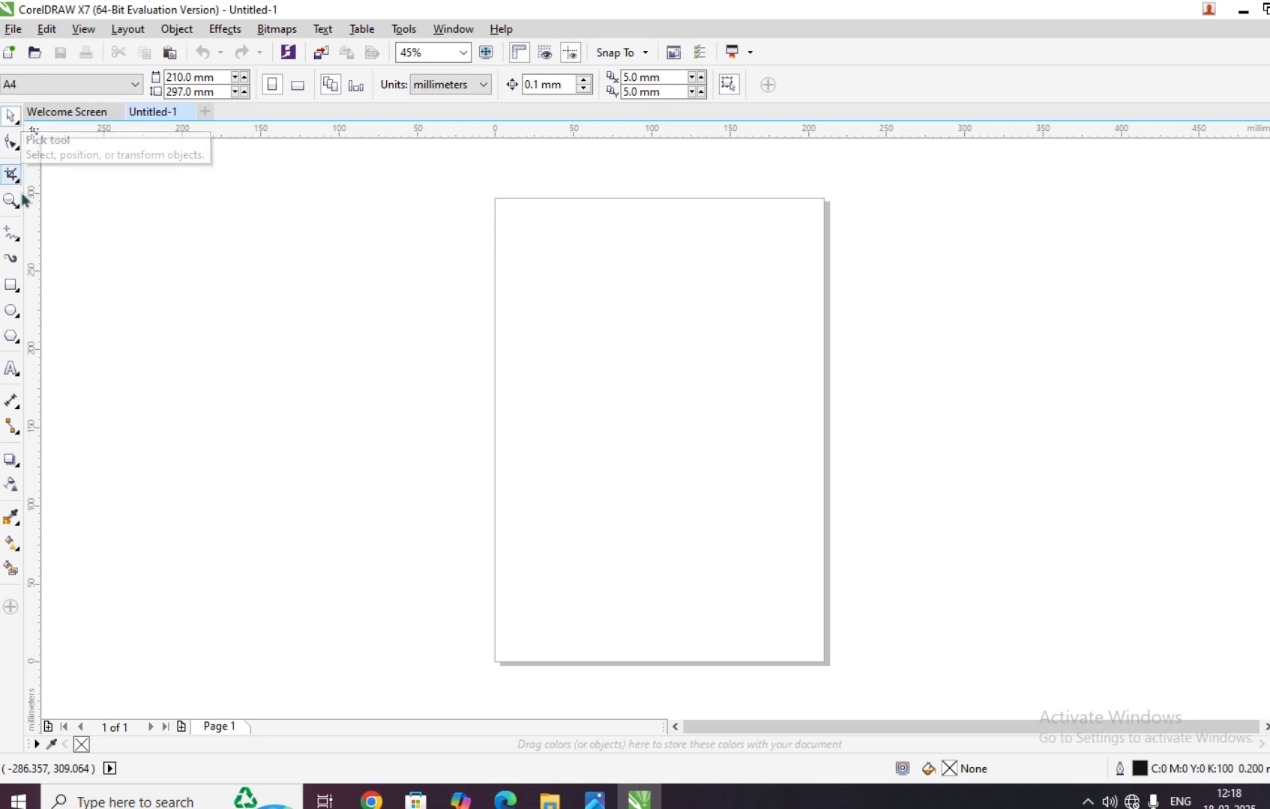
left_click(11, 286)
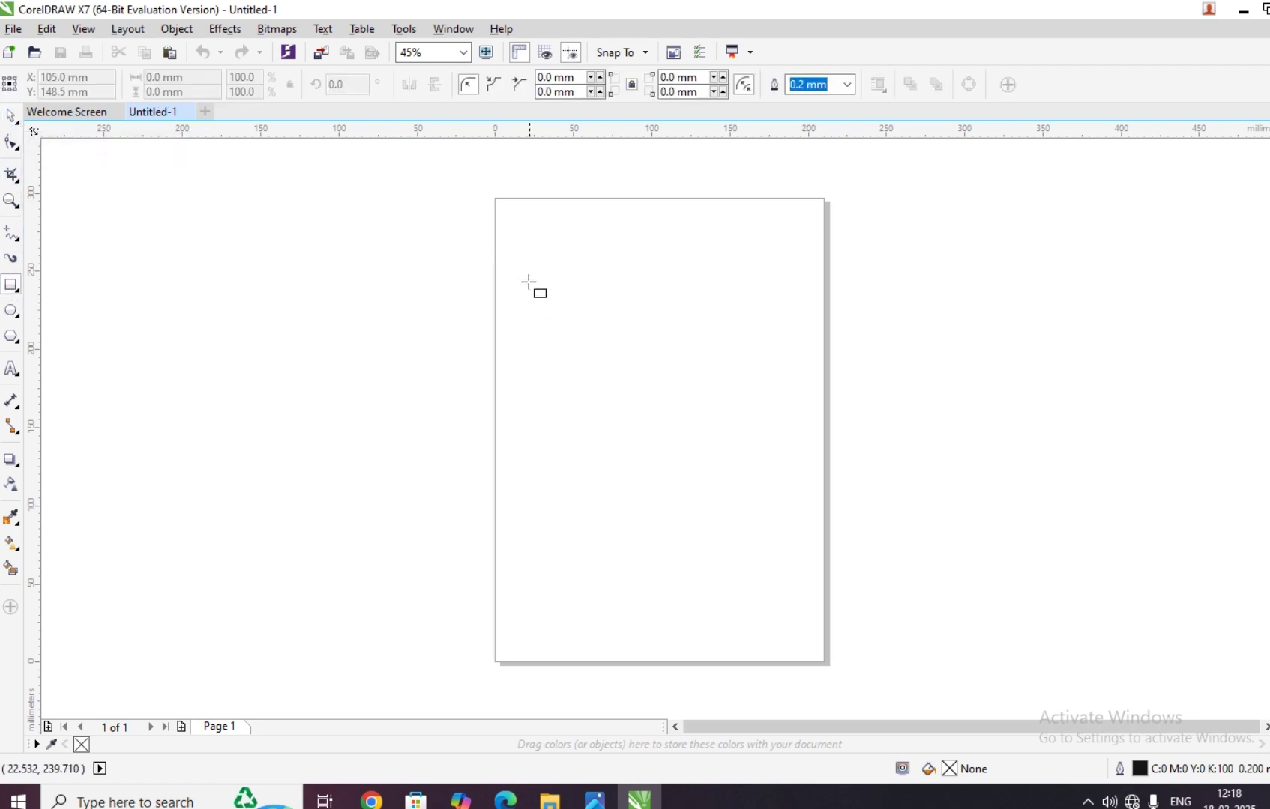
left_click_drag(528, 280, 706, 425)
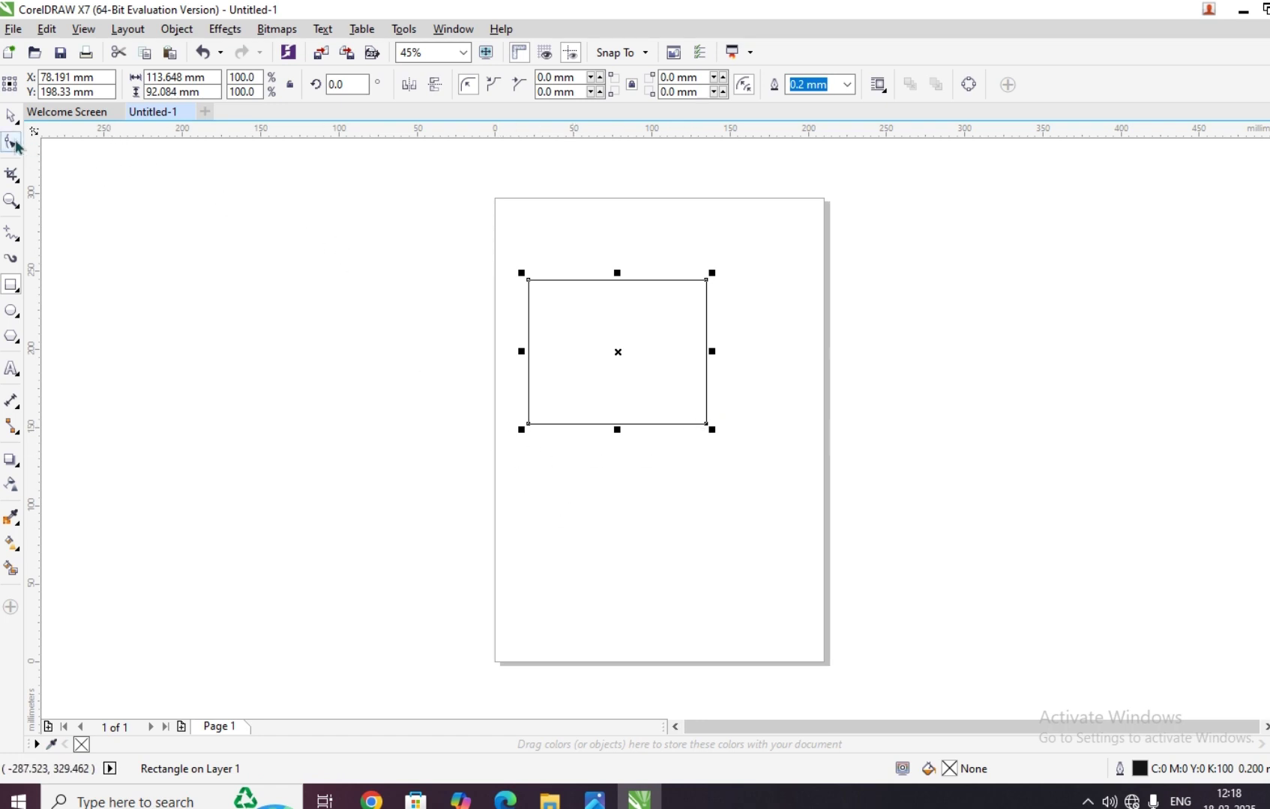
Move the rectangle to the lower-right corner area of the page.
left_click(12, 116)
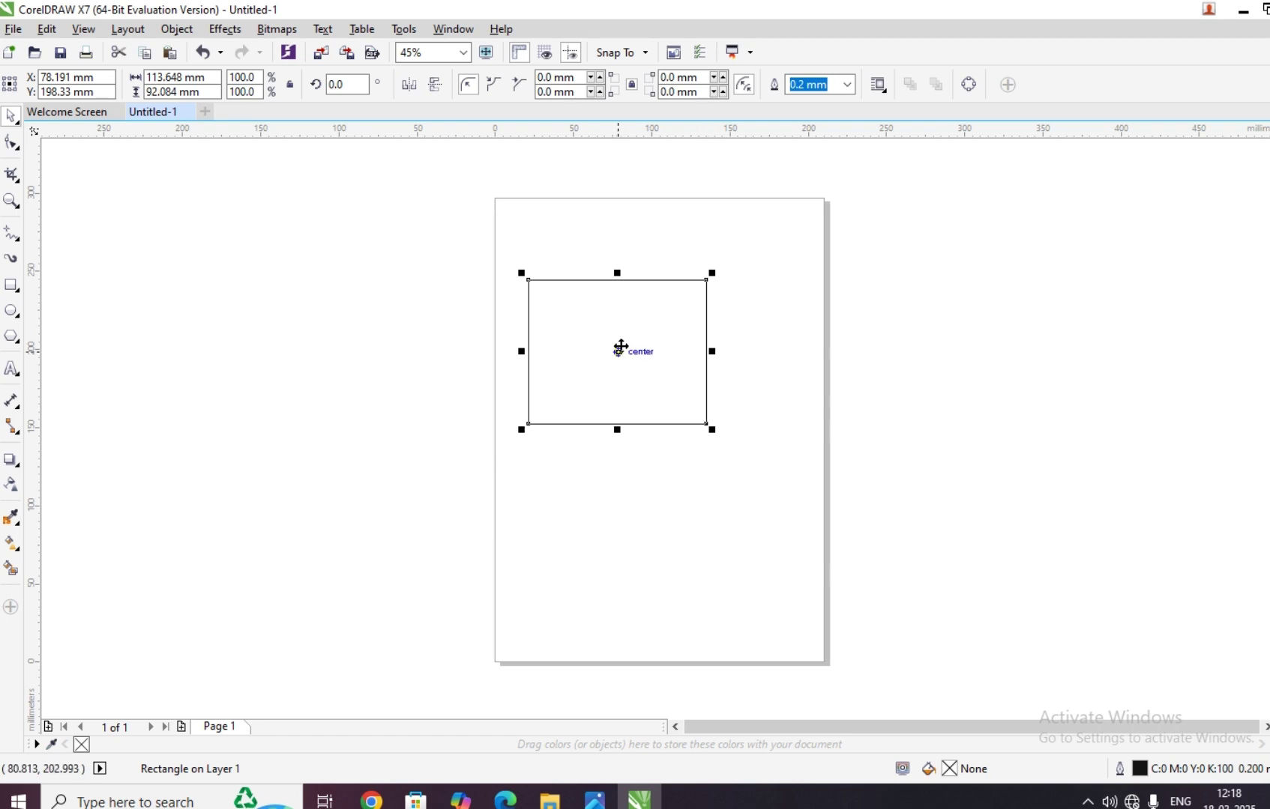
left_click_drag(616, 356, 724, 580)
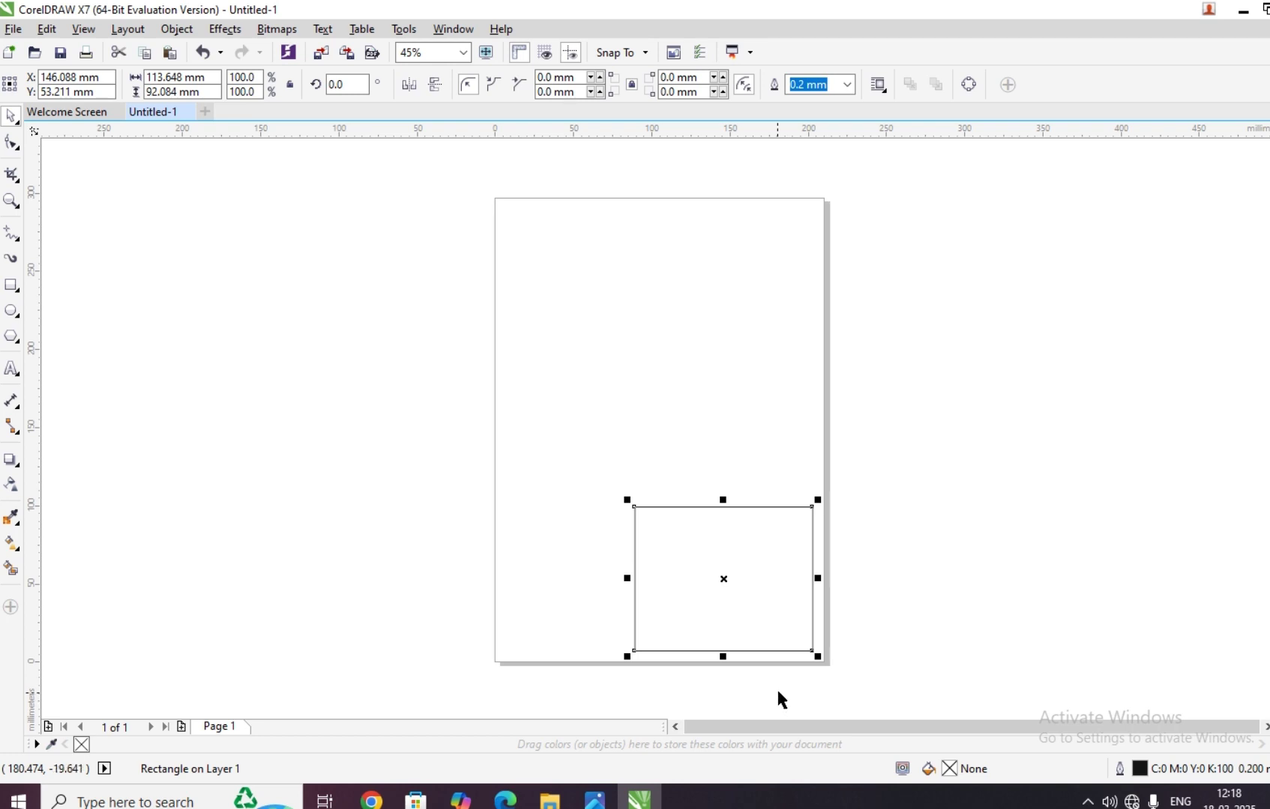
Try rotating the rectangle by about 87 degrees around its centre and undo the rotation.
left_click(719, 583)
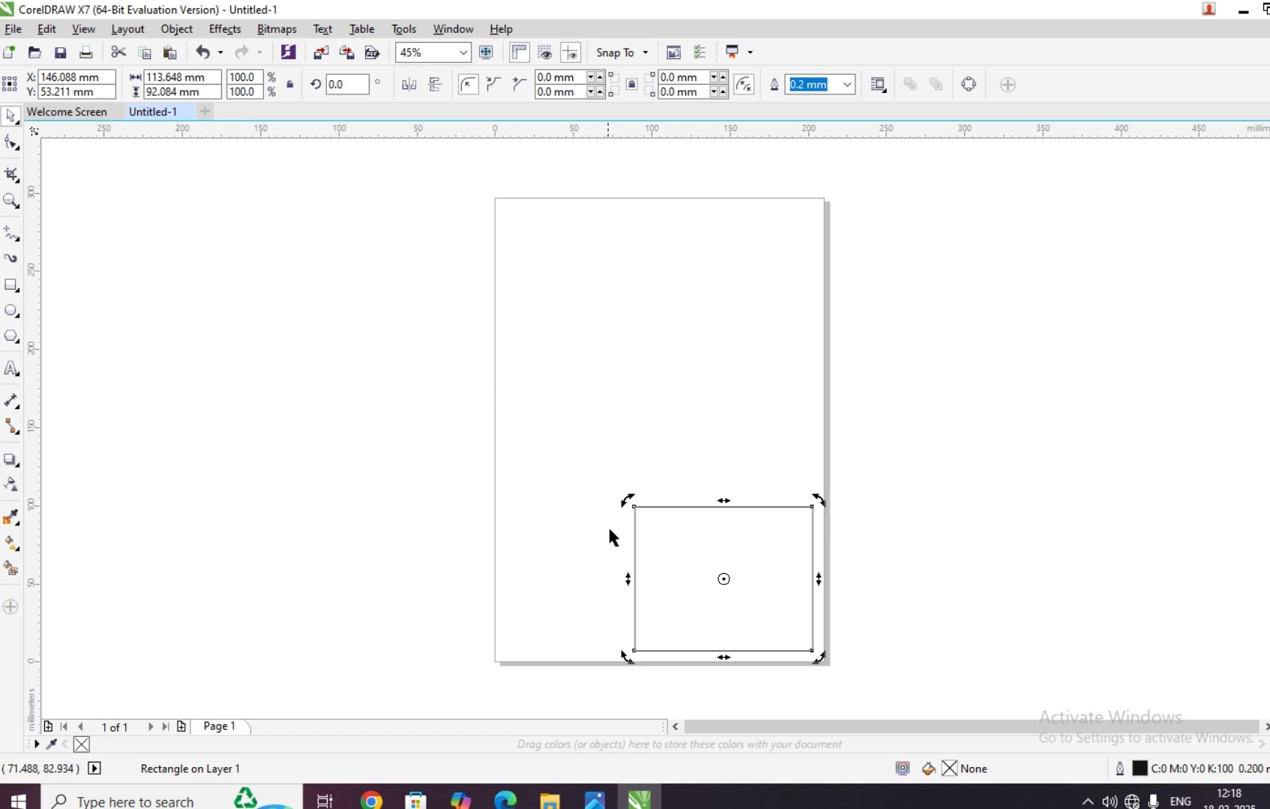
left_click(658, 542)
left_click(657, 538)
left_click_drag(630, 500, 638, 629)
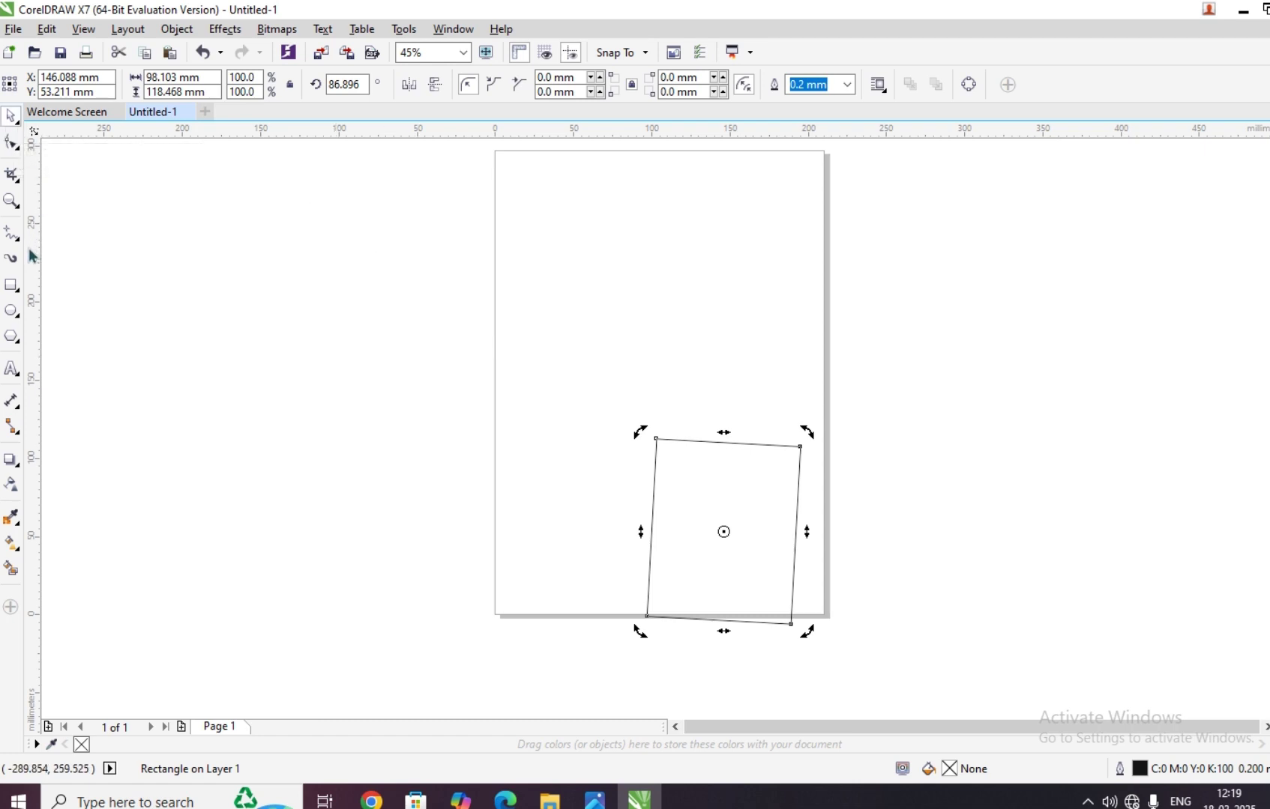
key("ctrl+z")
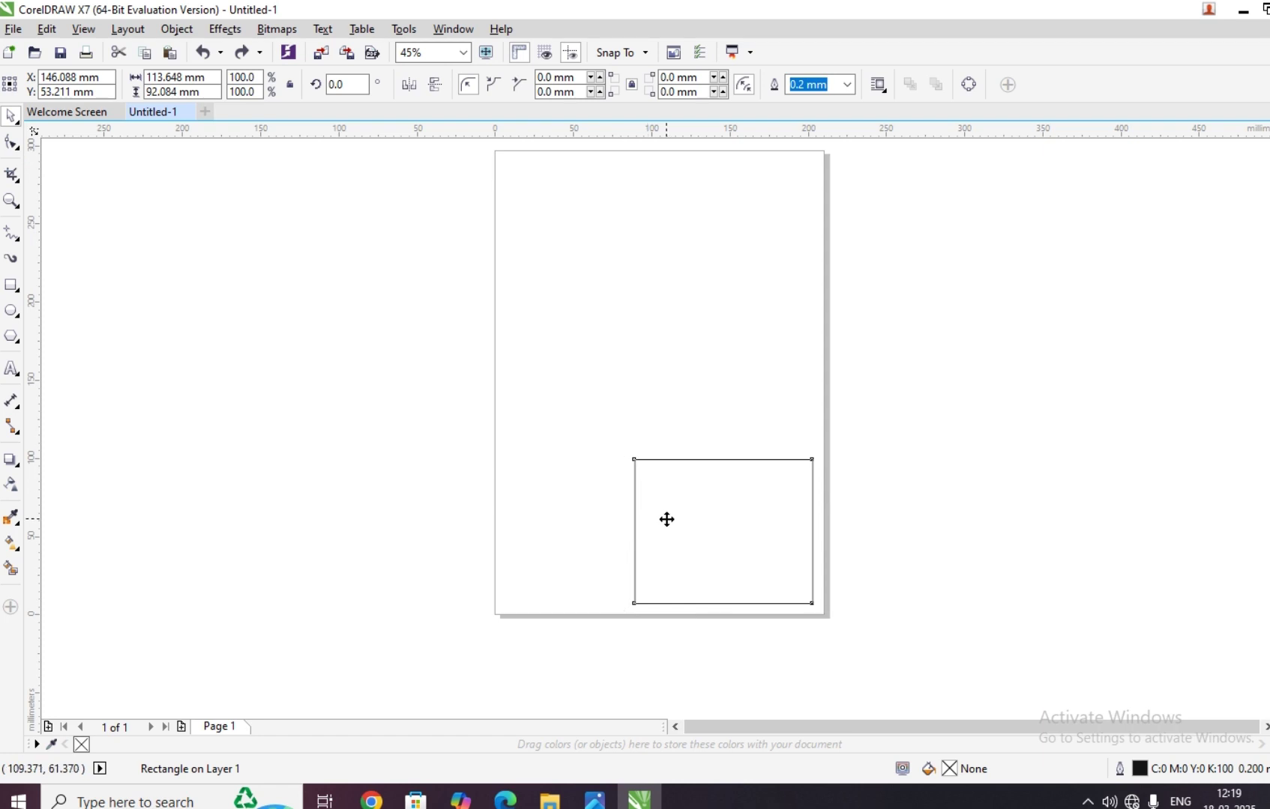
Move the rectangle to the upper middle of the page and round all its corners to a radius of about 11 mm.
left_click_drag(667, 520, 663, 307)
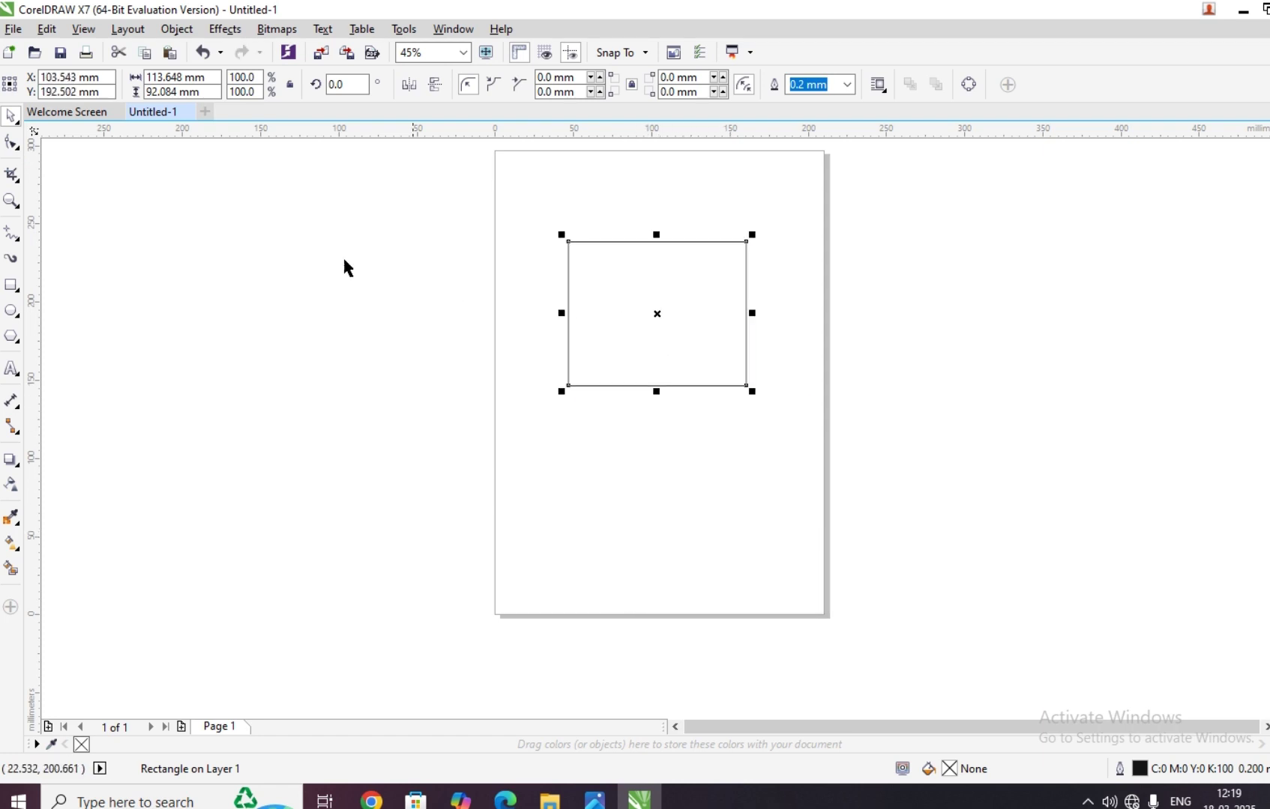
left_click(10, 148)
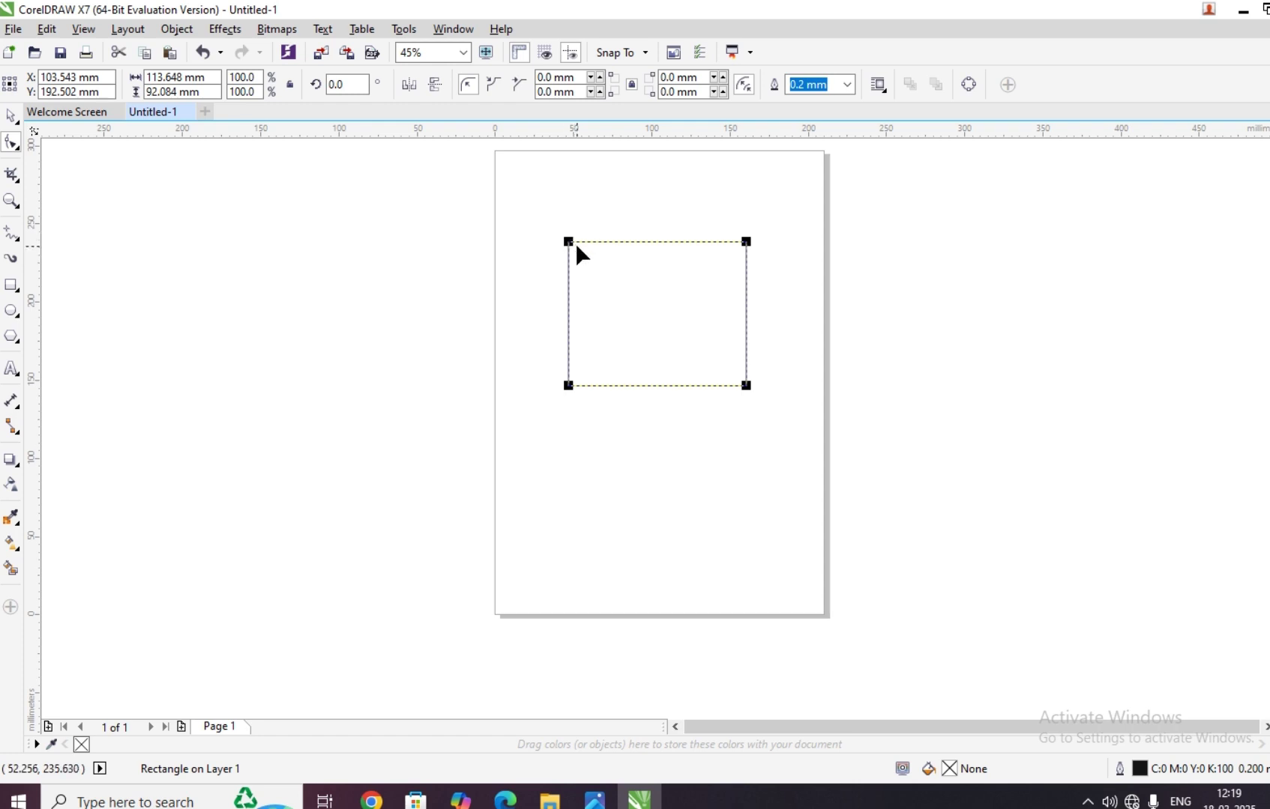
left_click_drag(568, 242, 571, 255)
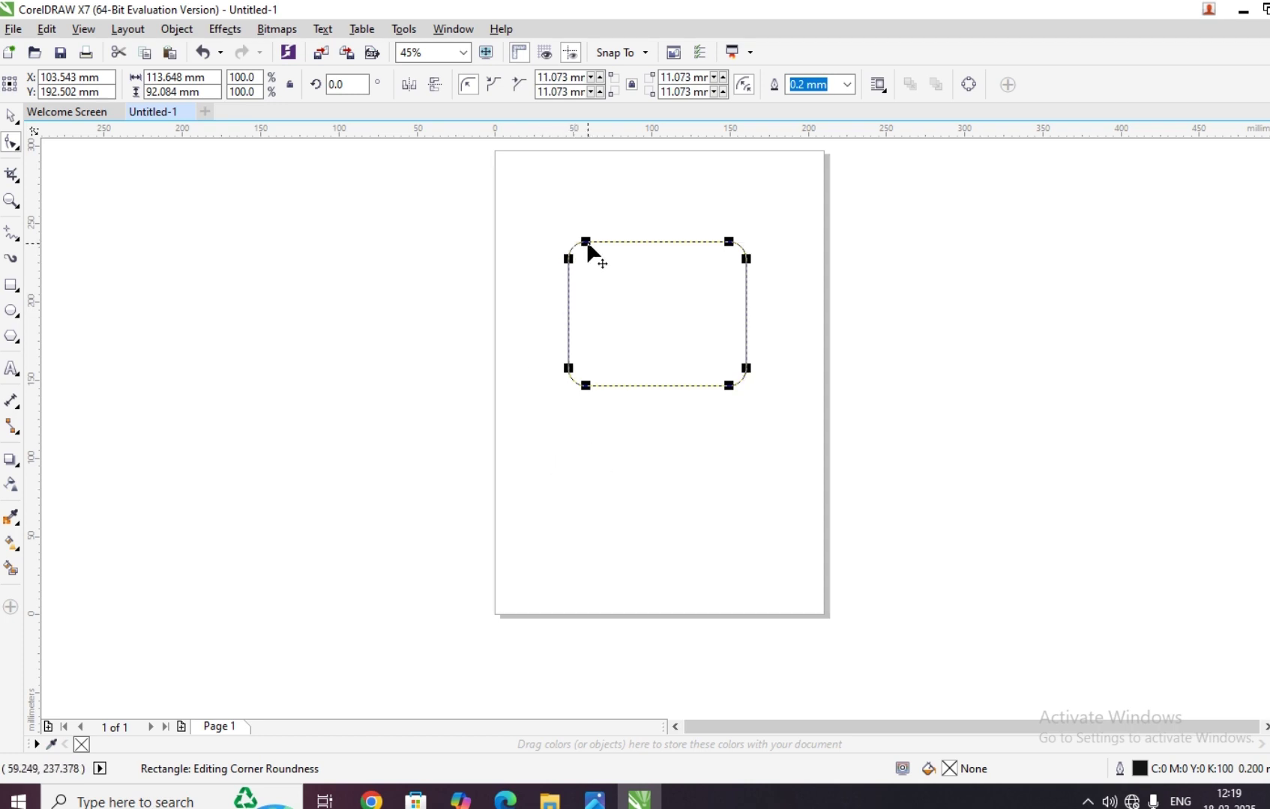
Increase the rectangle's corner radius to about 20 mm with the Shape tool and reselect the whole object.
left_click_drag(586, 243, 598, 252)
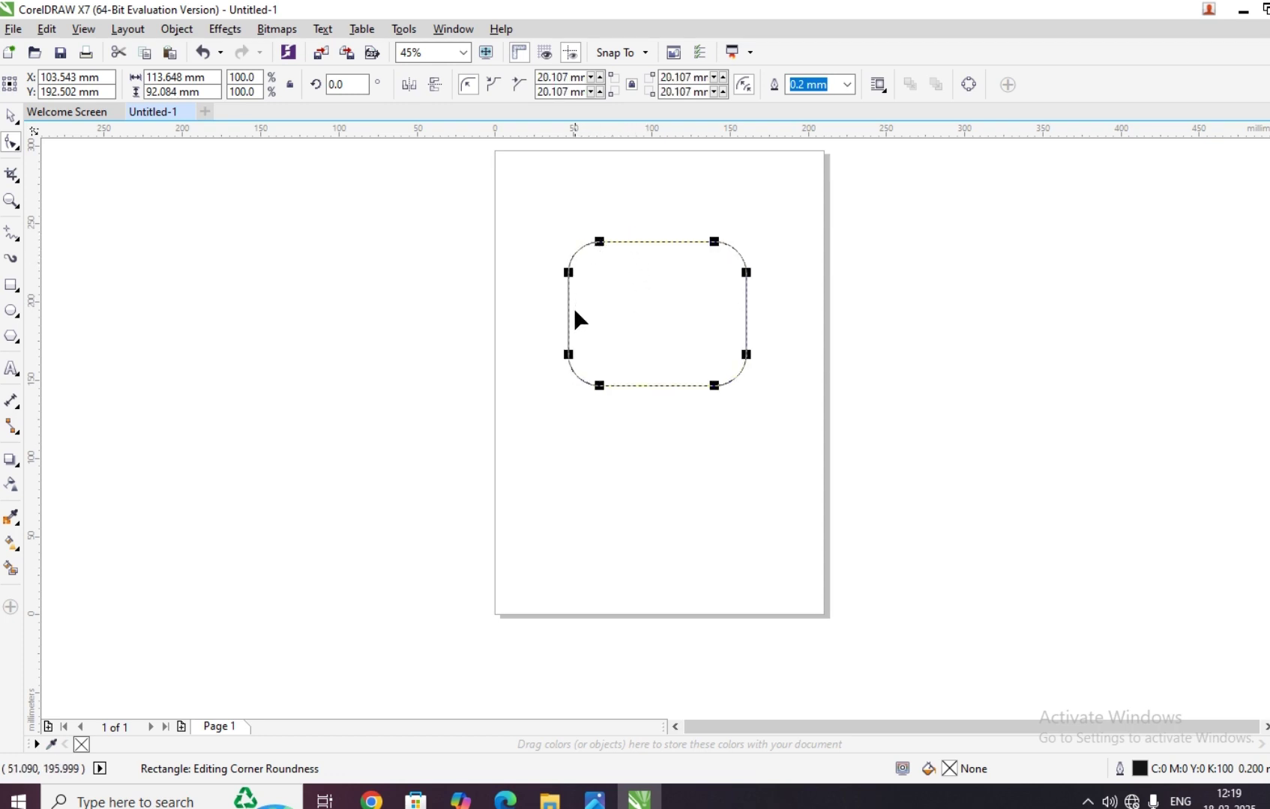
left_click(11, 120)
left_click(640, 333)
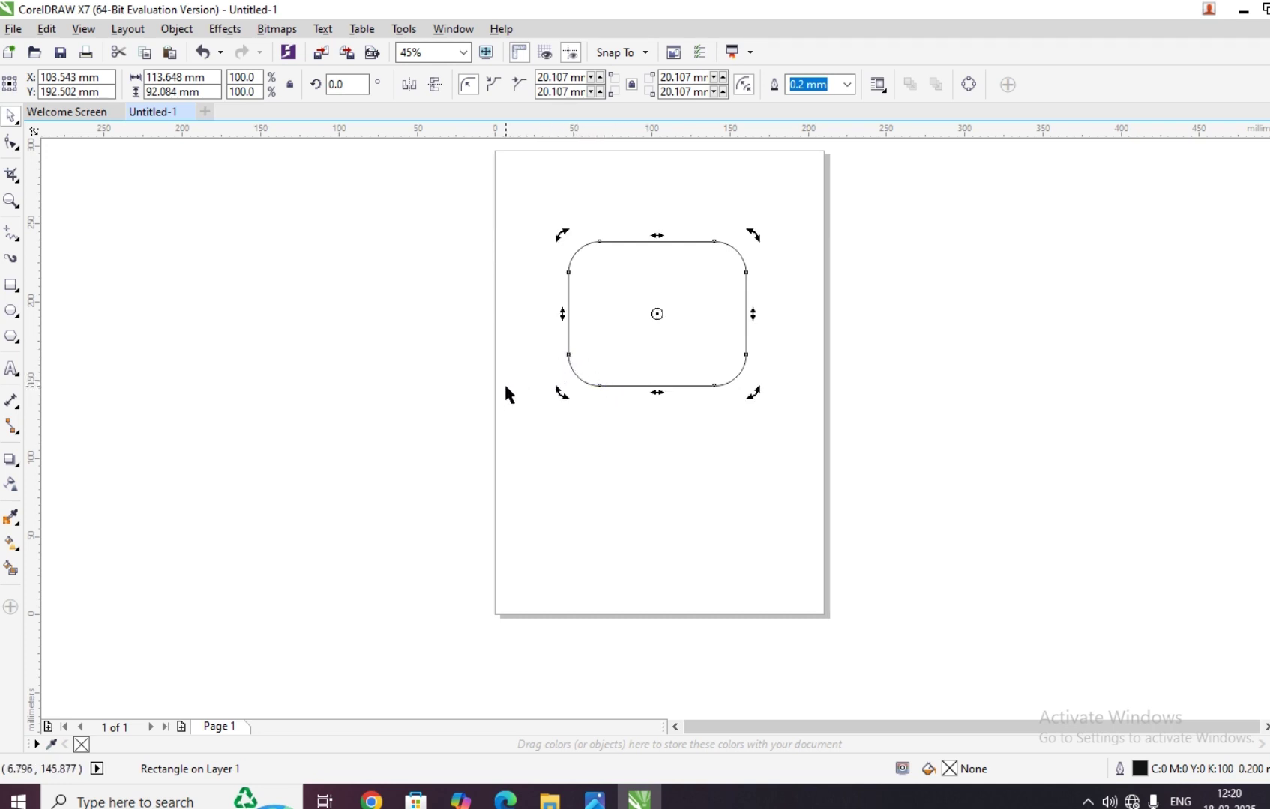
left_click(629, 326)
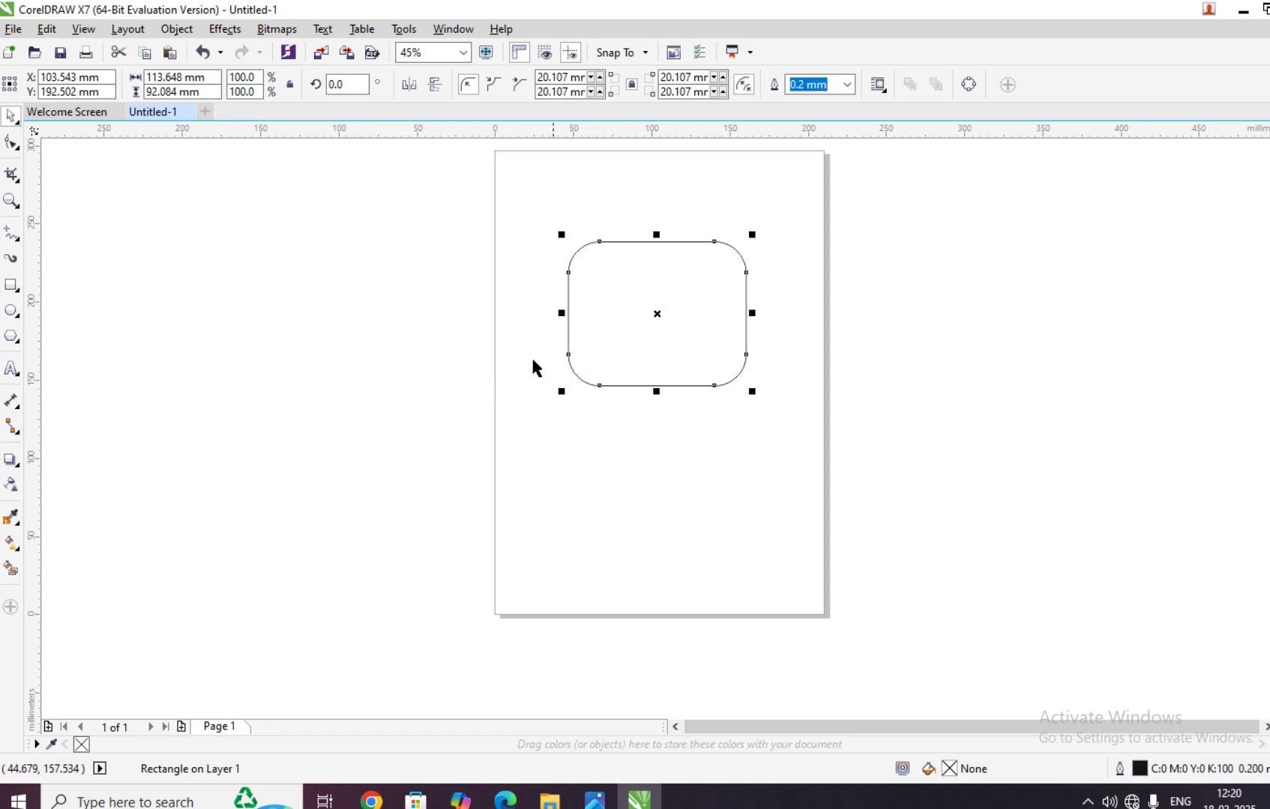
Define a crop area about 176 mm wide and 71 mm high over the rounded rectangle's lower part.
left_click(15, 180)
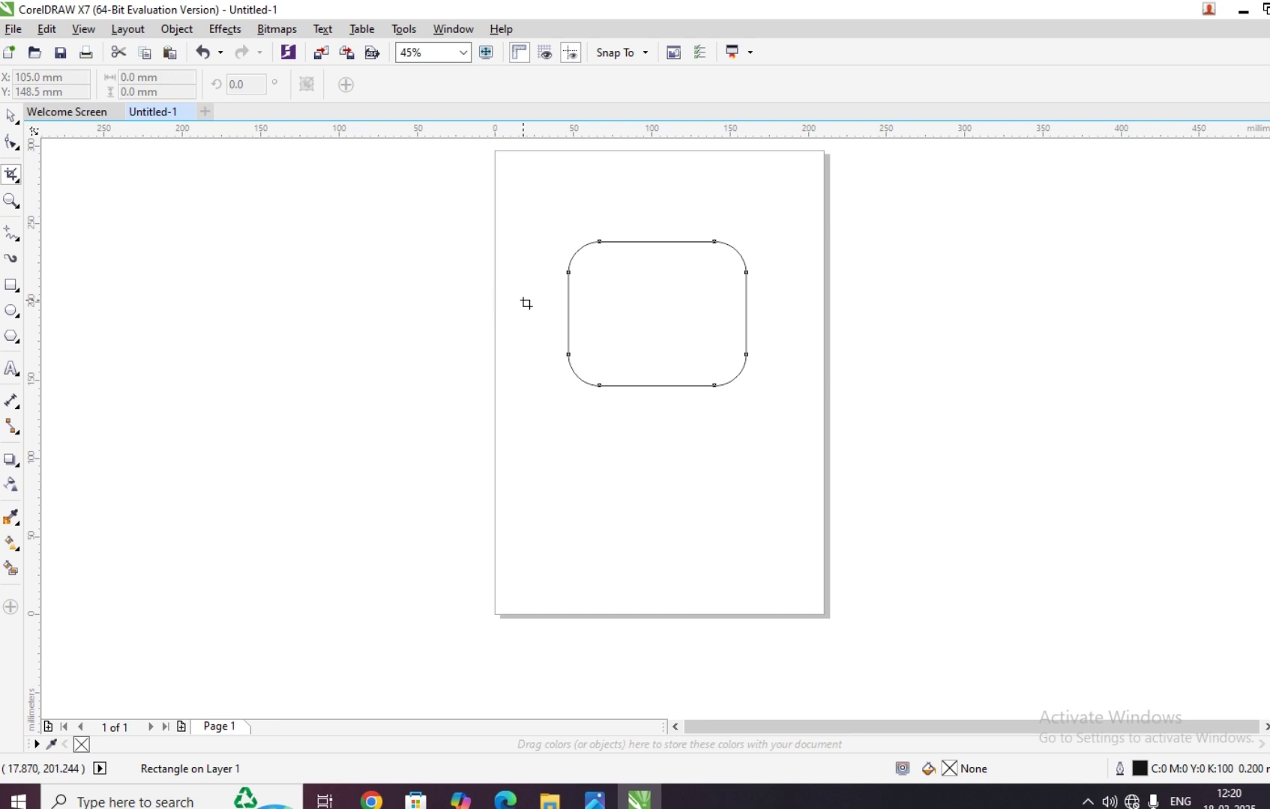
left_click_drag(521, 297, 800, 411)
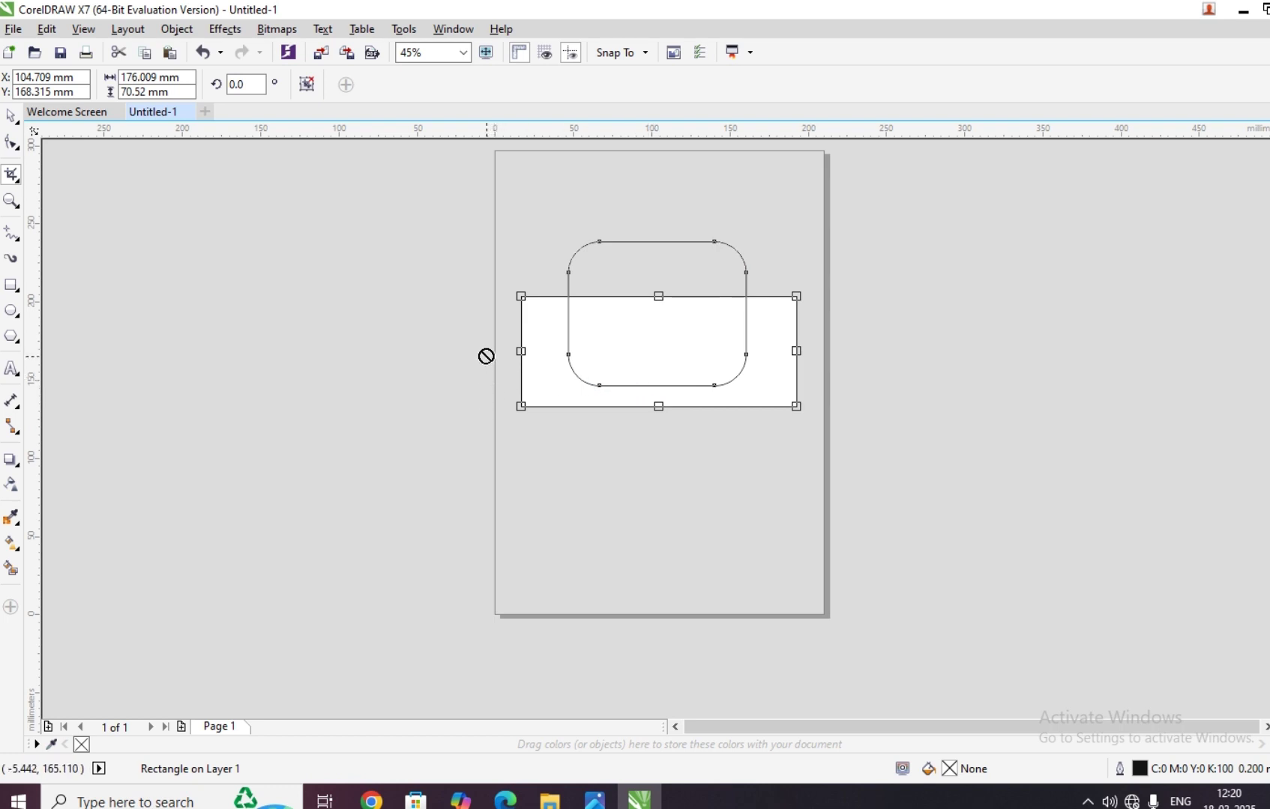
Delete the rounded rectangle and undo the deletion.
key("Delete")
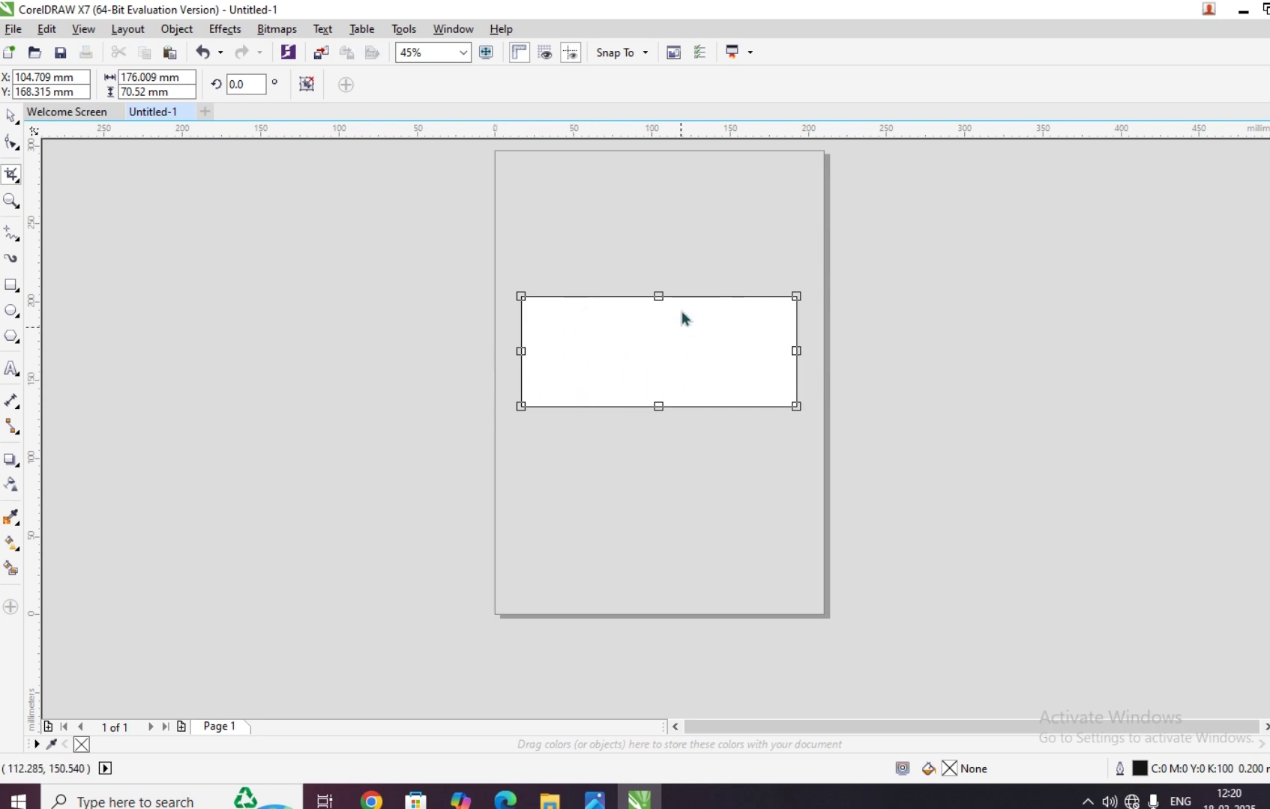
left_click(12, 117)
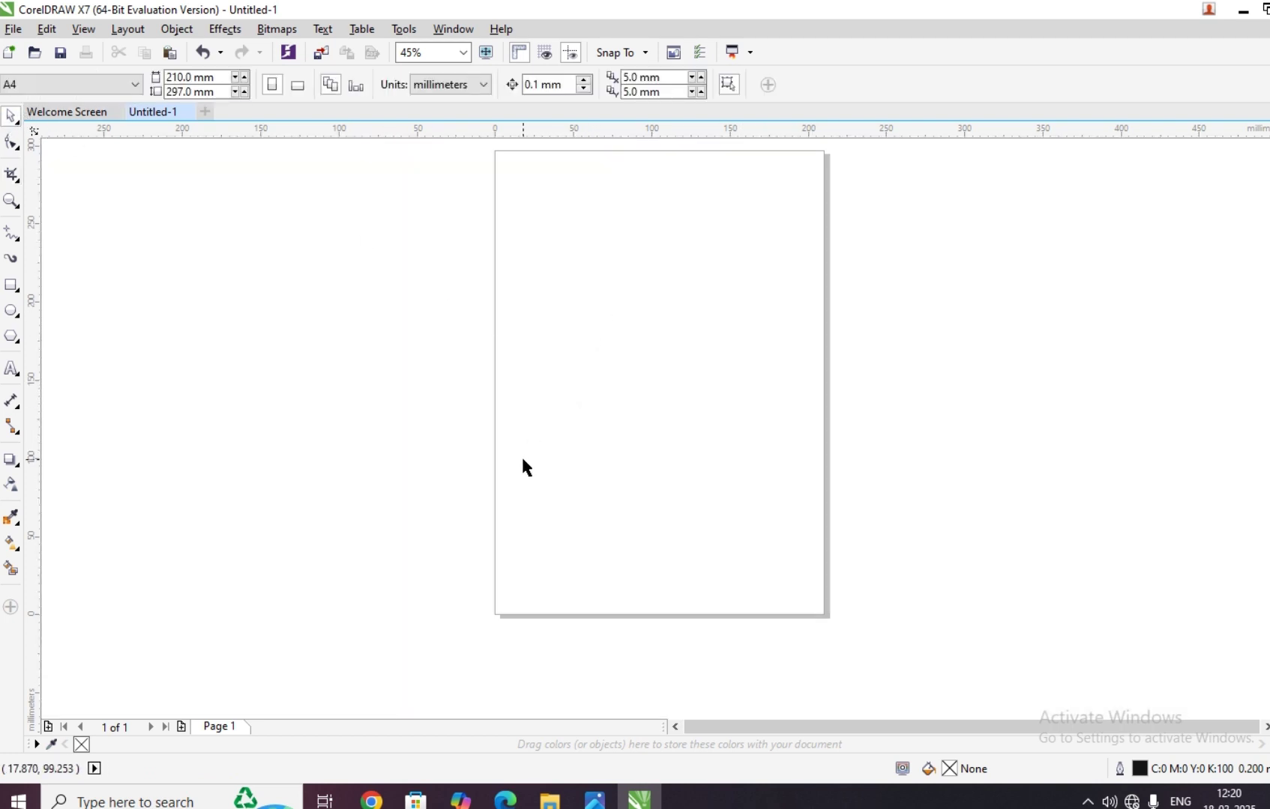
key("ctrl+z")
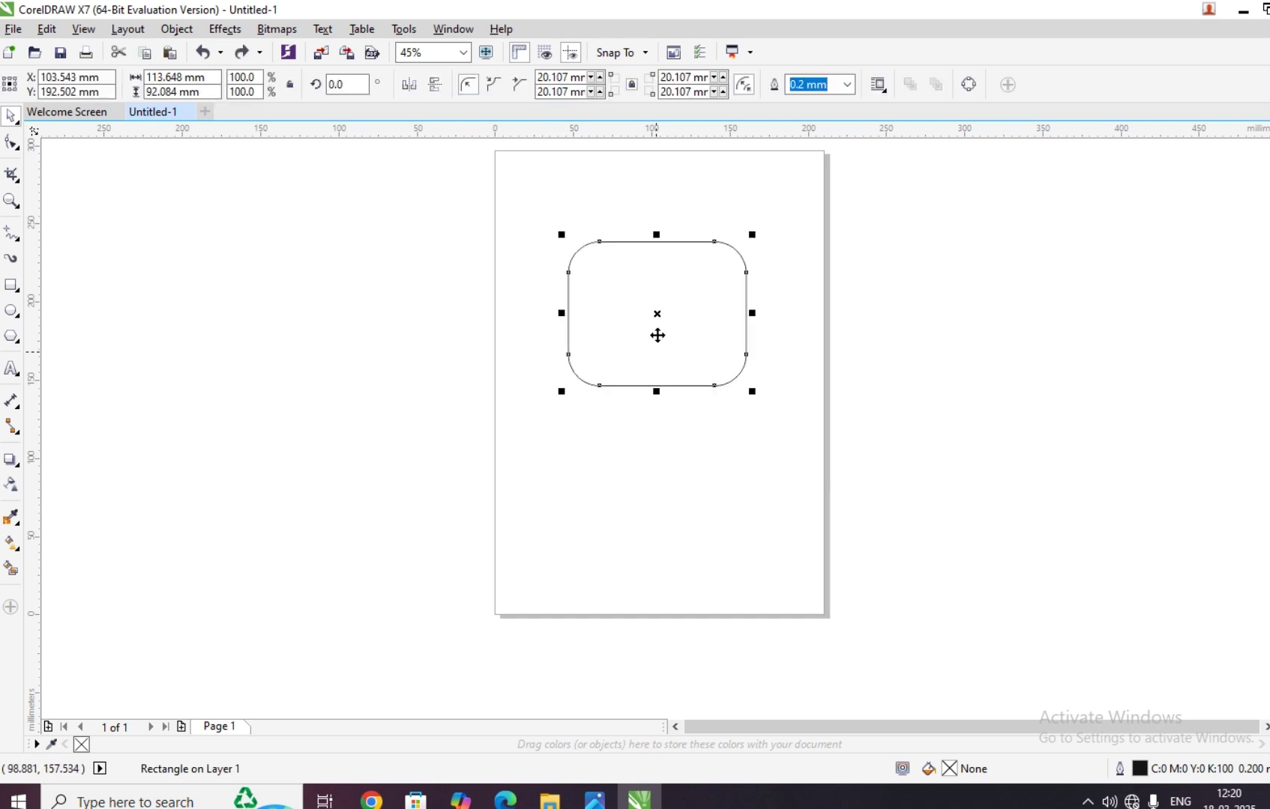
Undo the last corner radius change on the rectangle.
left_click(11, 175)
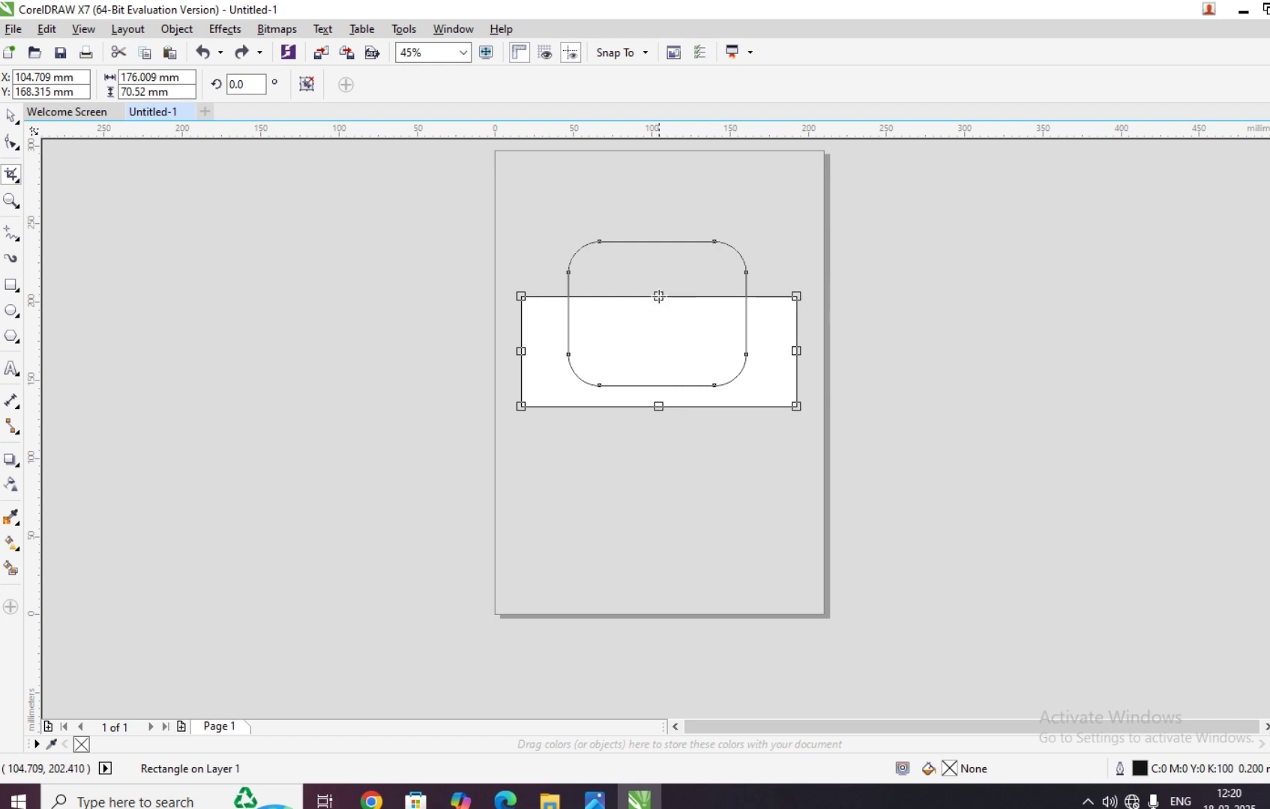
left_click(11, 116)
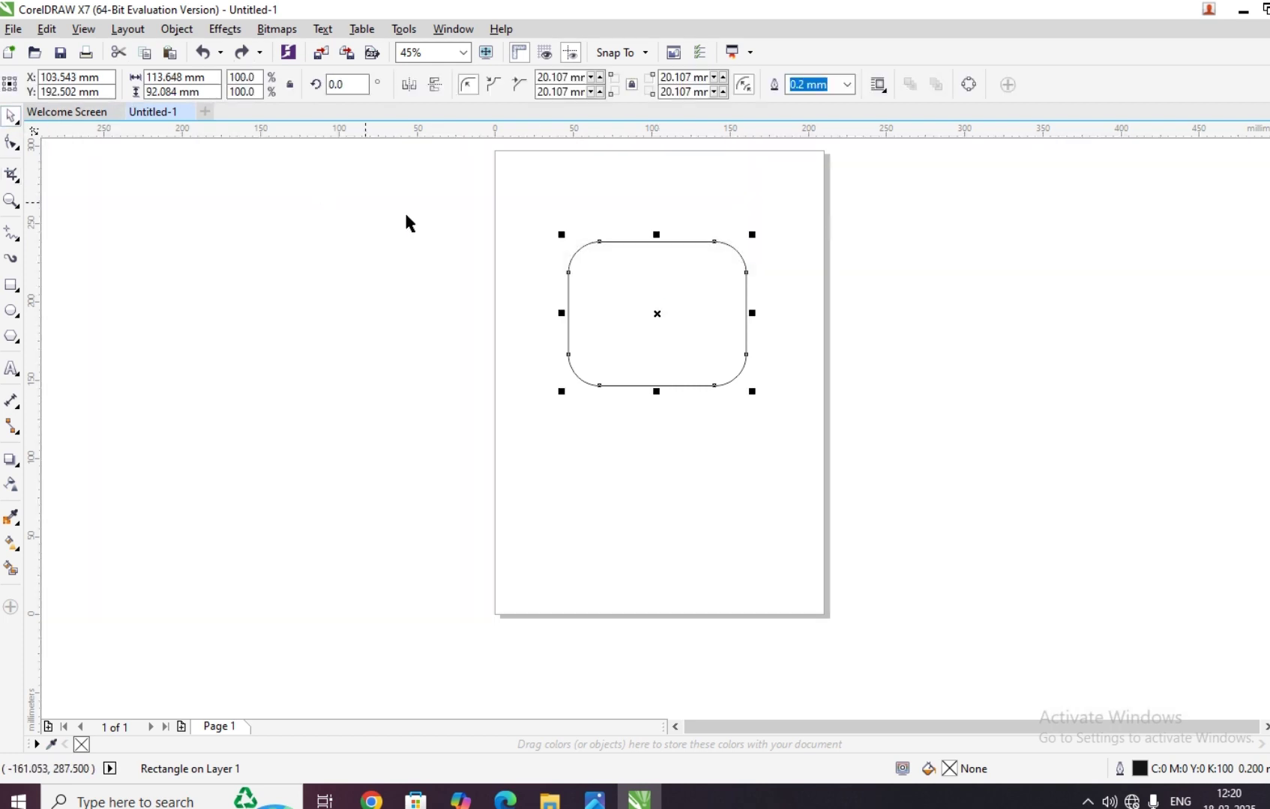
key("ctrl+z")
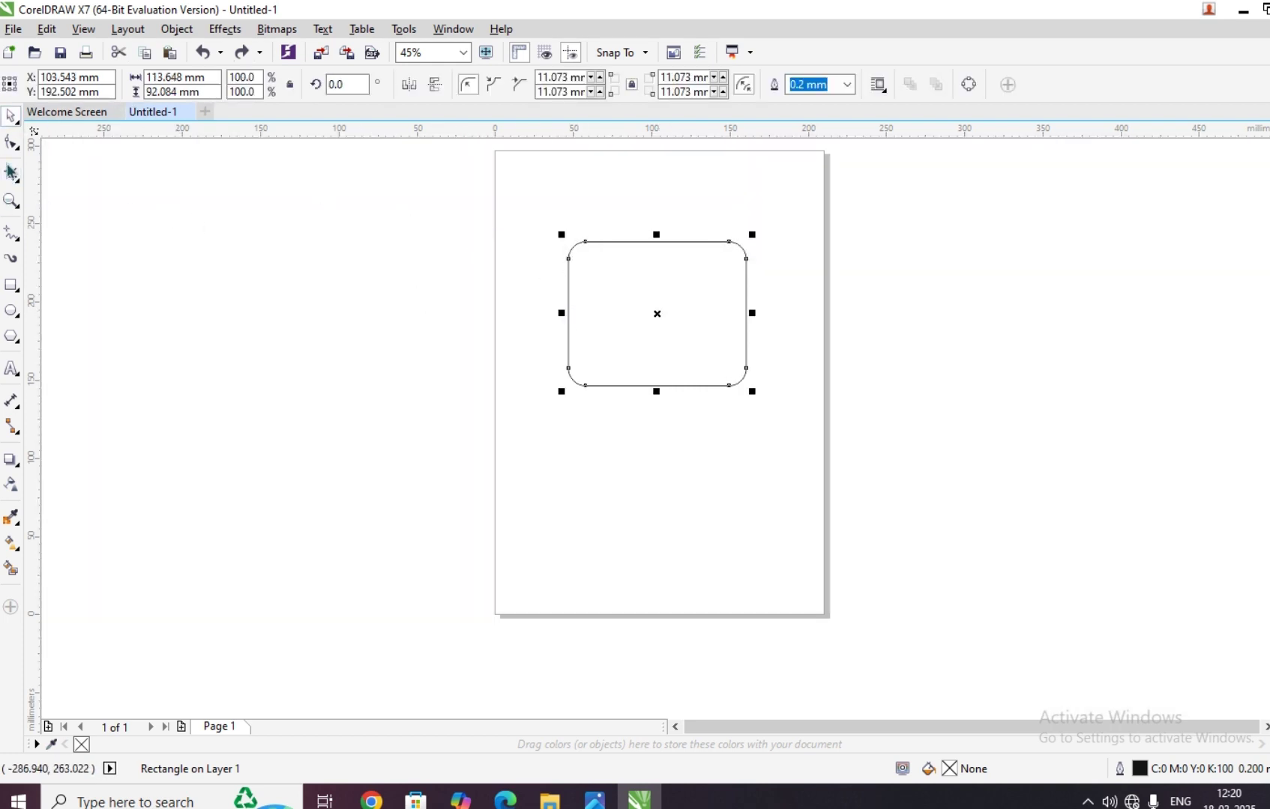
Extend the crop area upward to a height of about 126 mm, enclosing the whole rounded rectangle, and apply the crop.
left_click(11, 175)
left_click(12, 175)
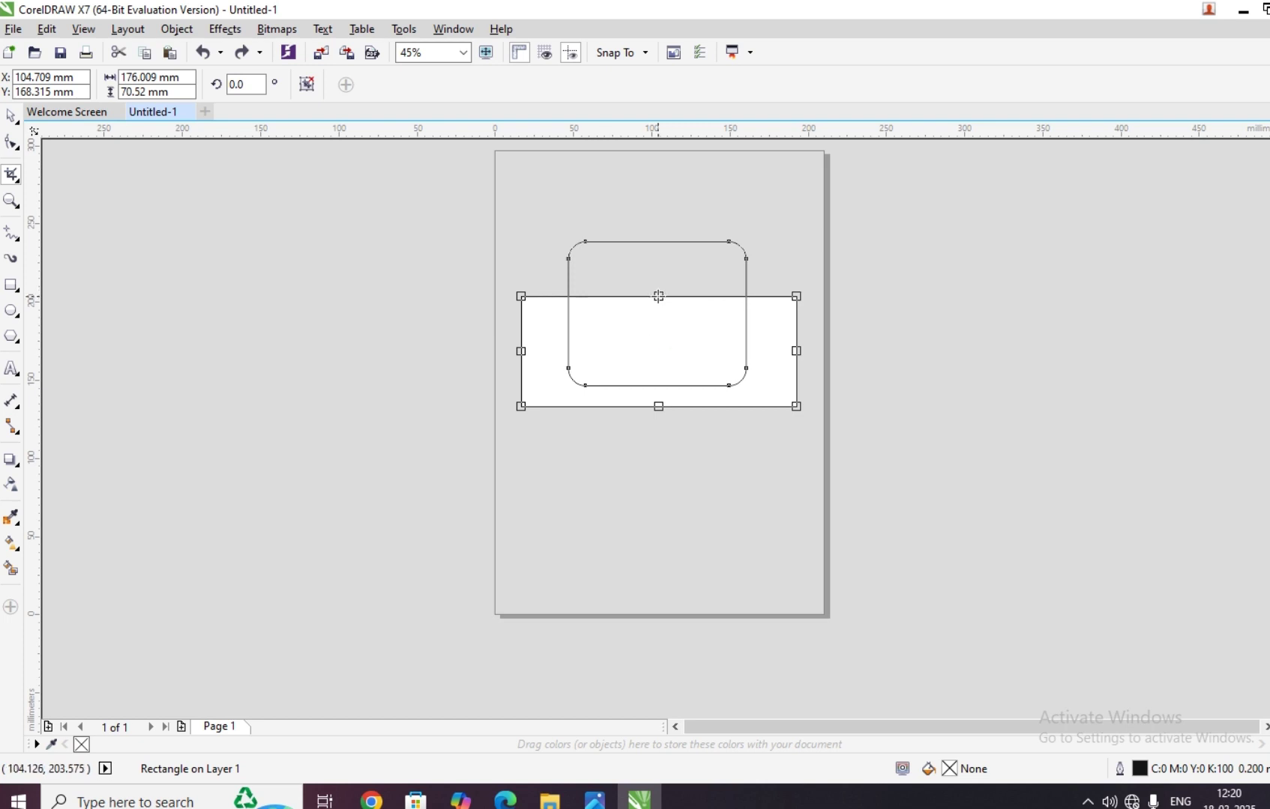
left_click_drag(658, 297, 658, 210)
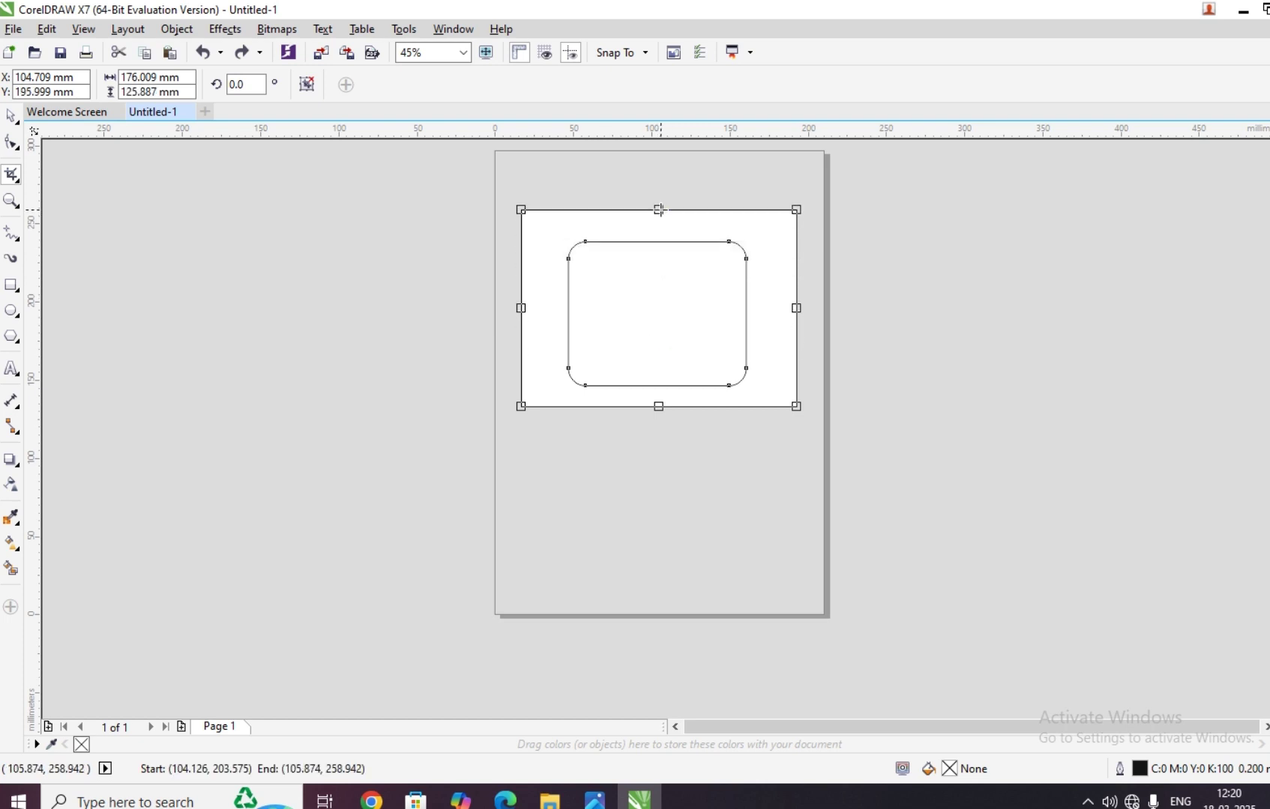
double_click(703, 300)
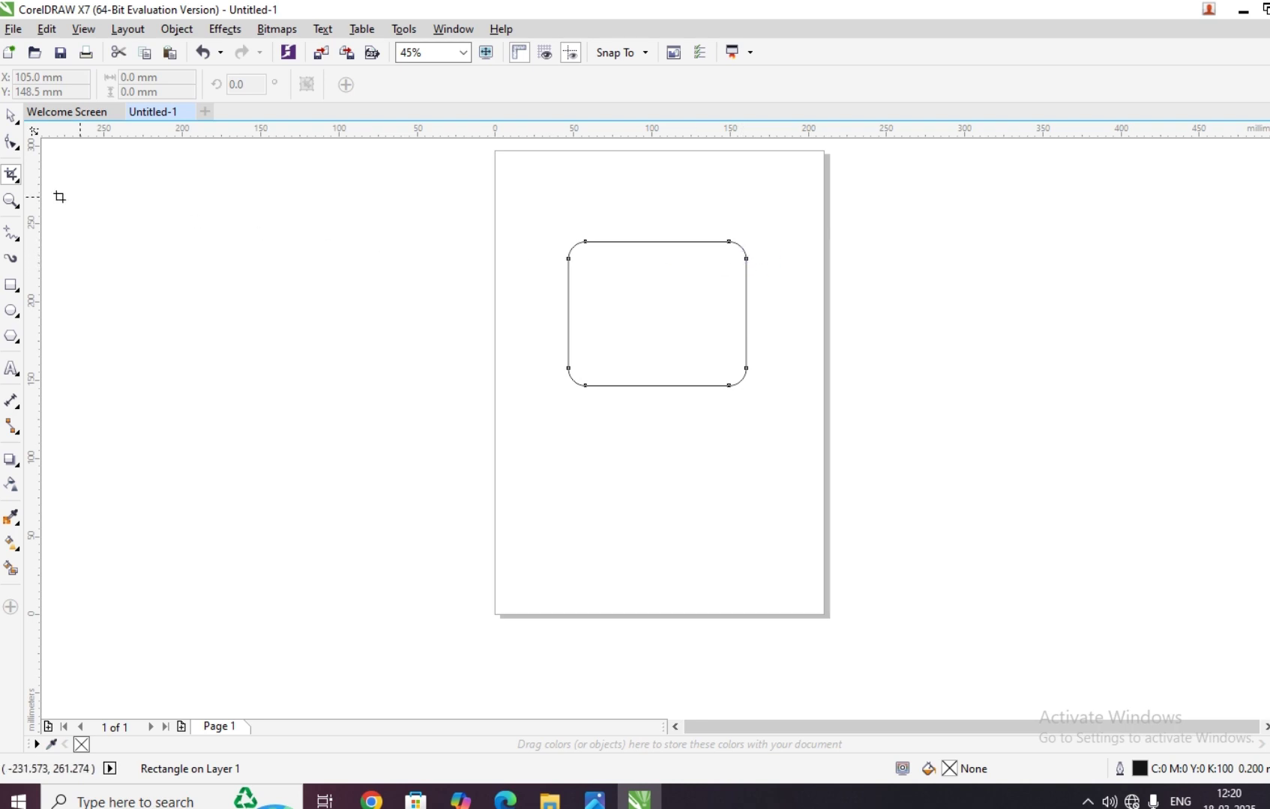
Examine the rounded rectangle at several magnifications, zooming in on its edge and back out to 50%.
left_click(13, 210)
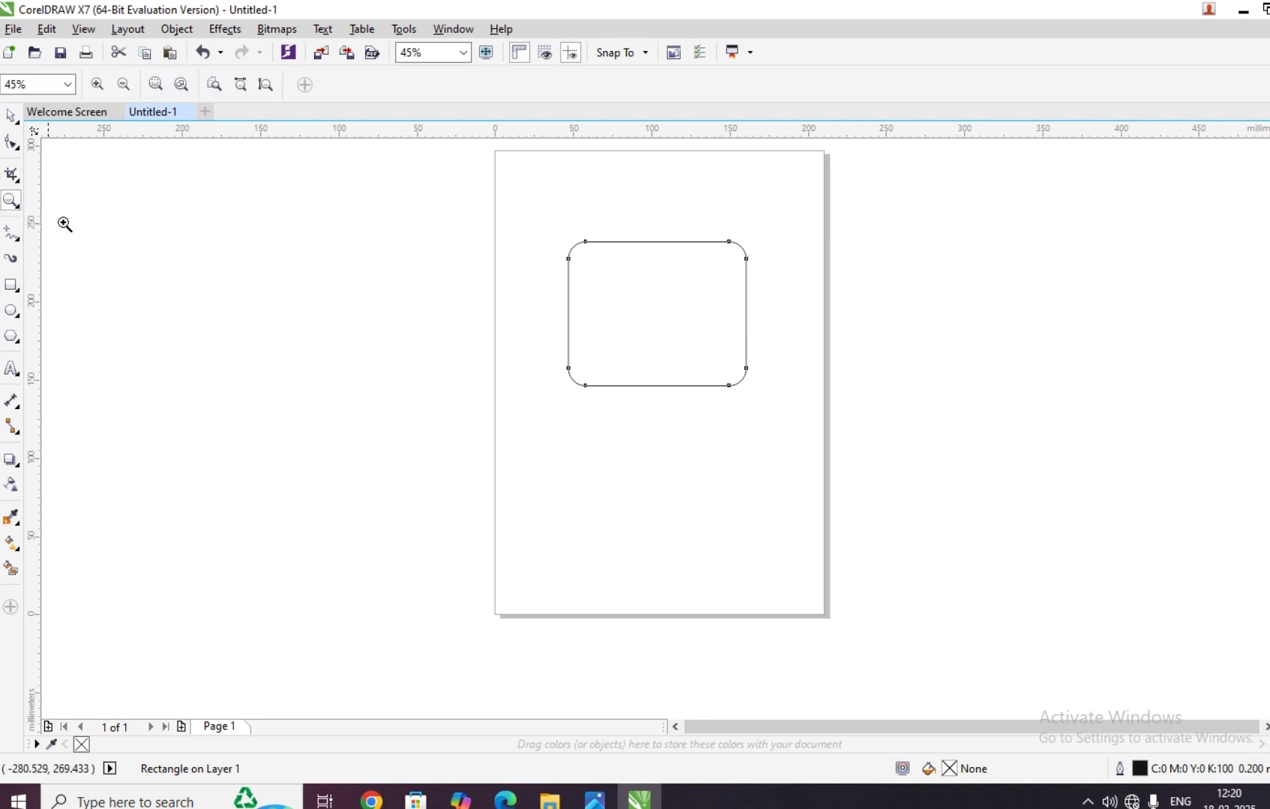
left_click(630, 367)
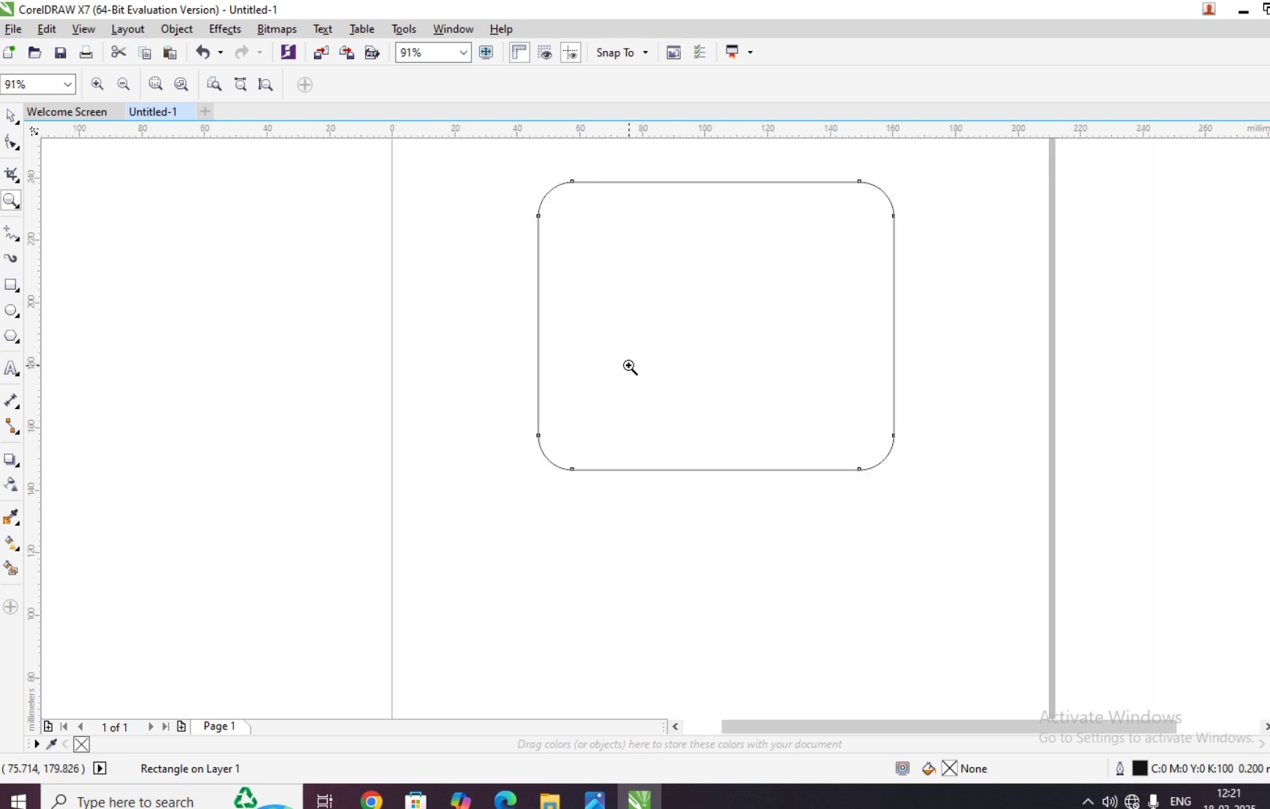
left_click(570, 316)
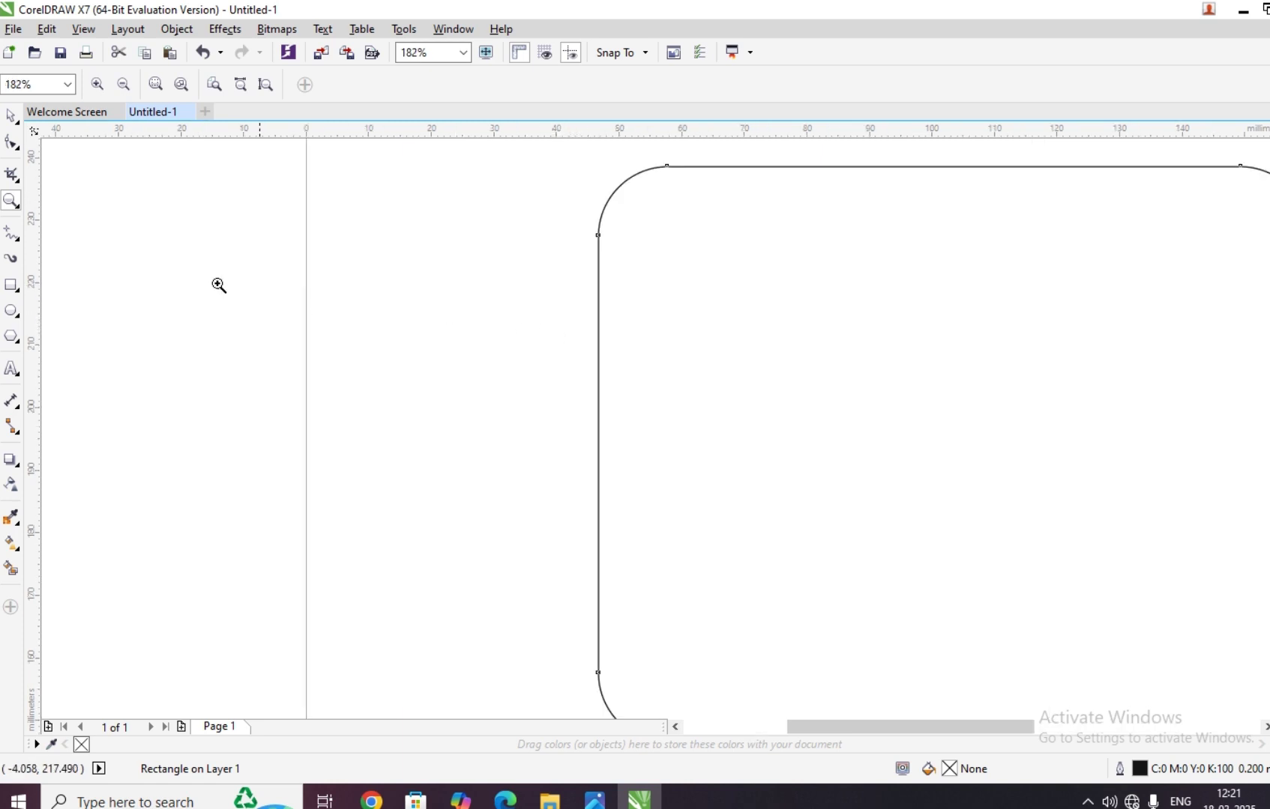
left_click(11, 113)
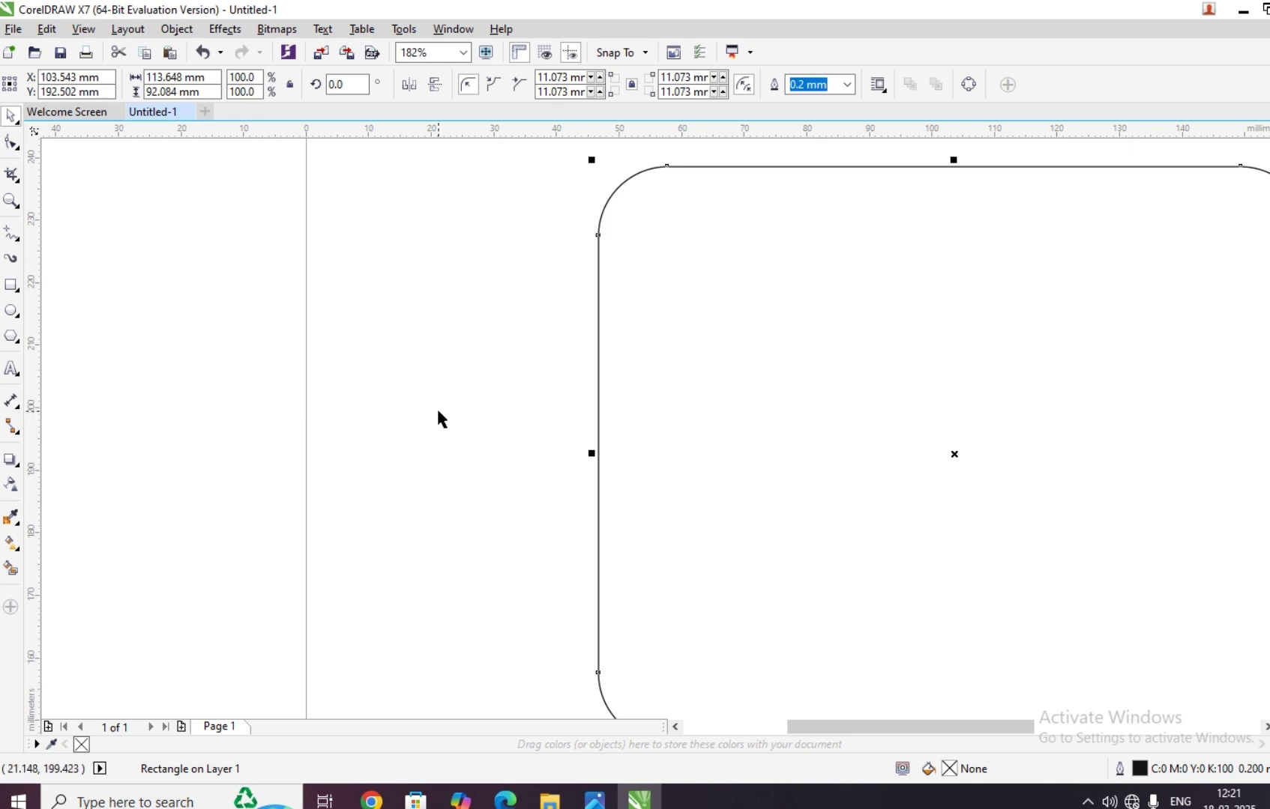
scroll(523, 428, "down", 3)
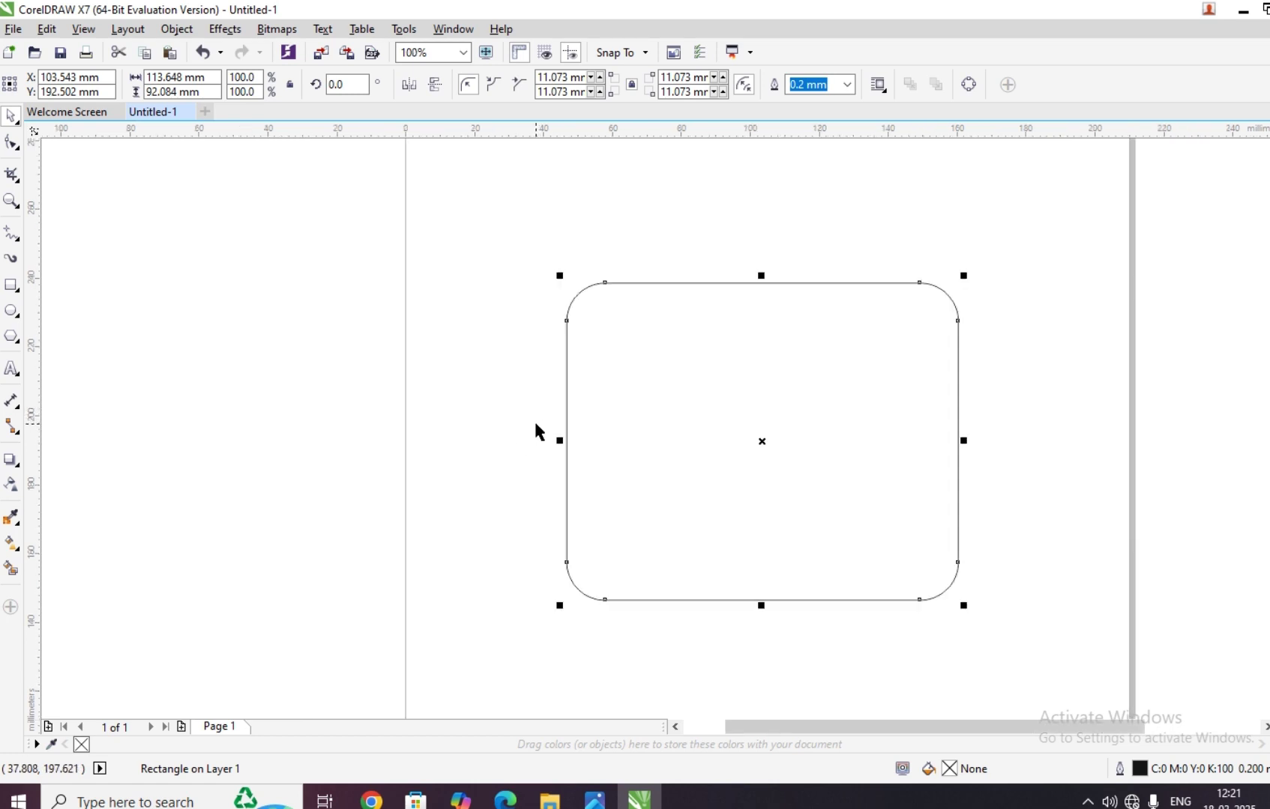
scroll(536, 418, "up", 3)
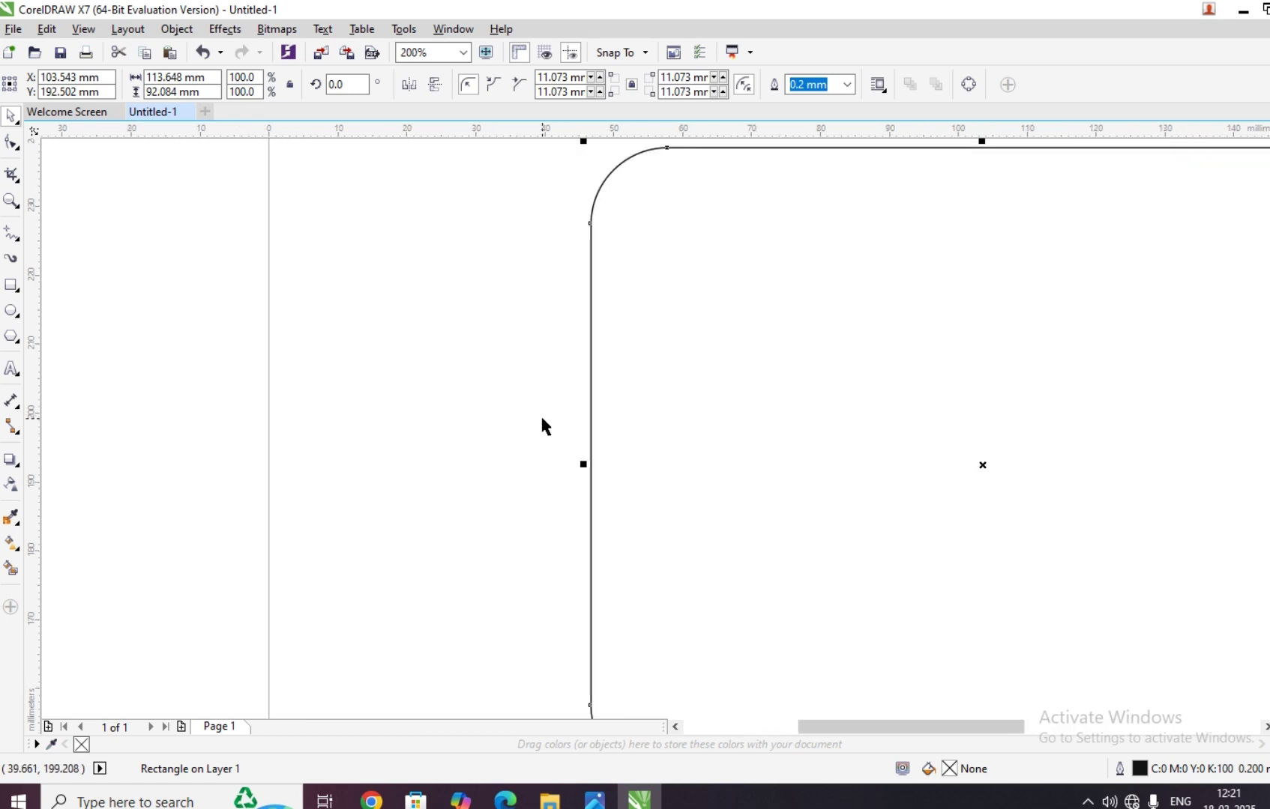
scroll(544, 426, "down", 3)
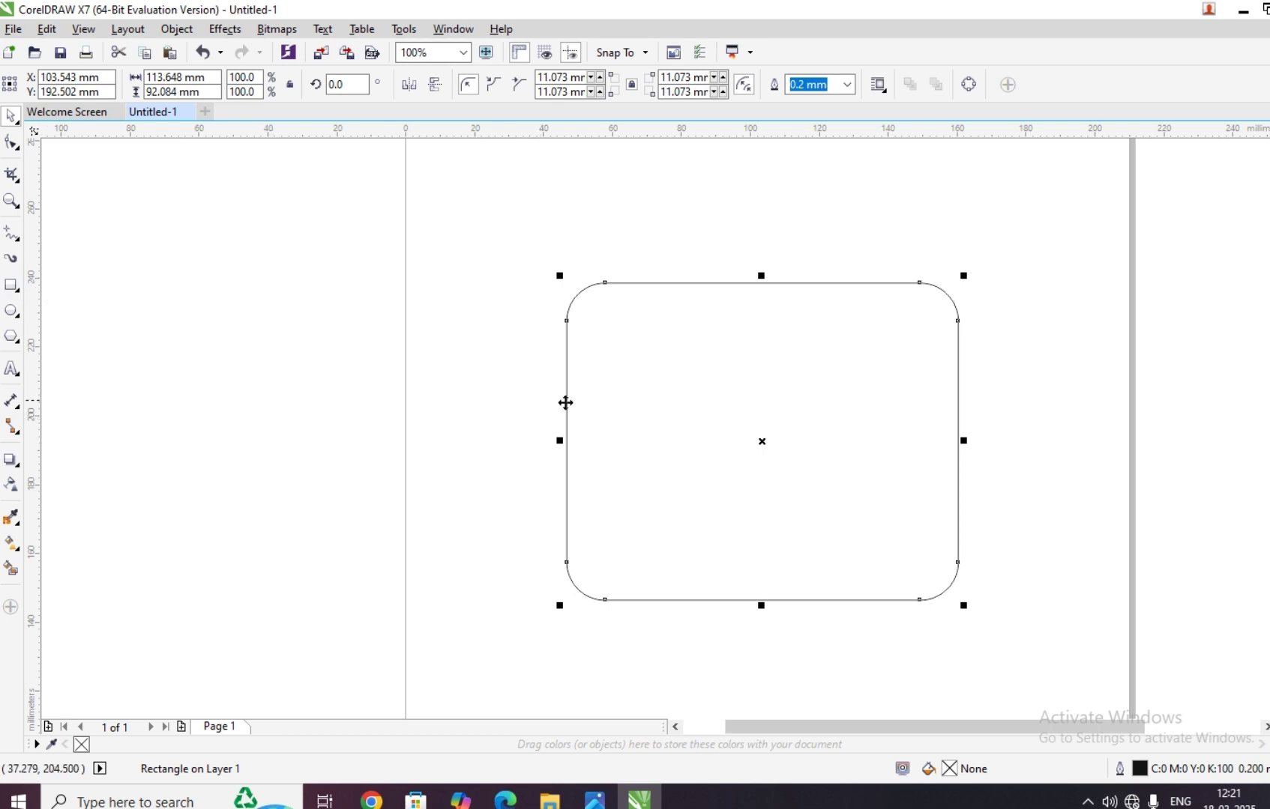
scroll(602, 413, "down", 2)
scroll(602, 413, "up", 1)
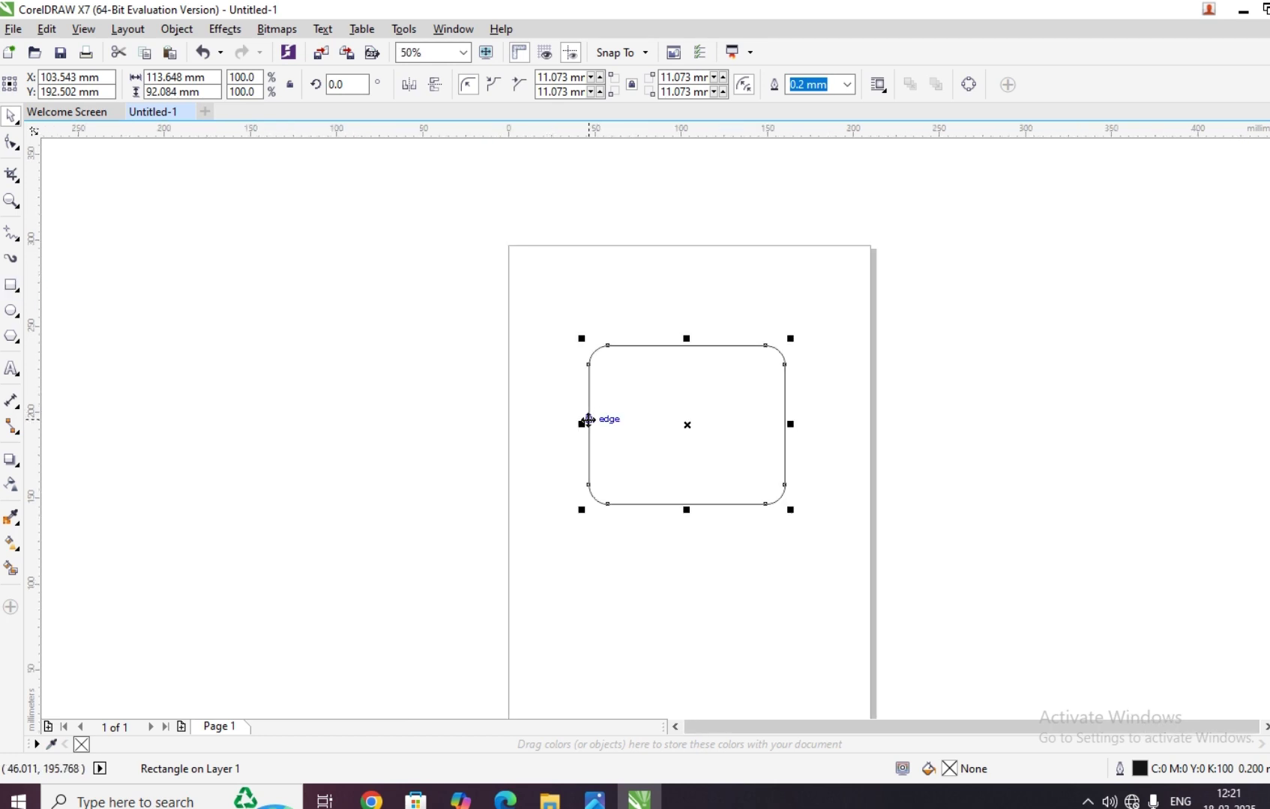
Look through the curve drawing tools and activate the Freehand tool.
left_click(21, 243)
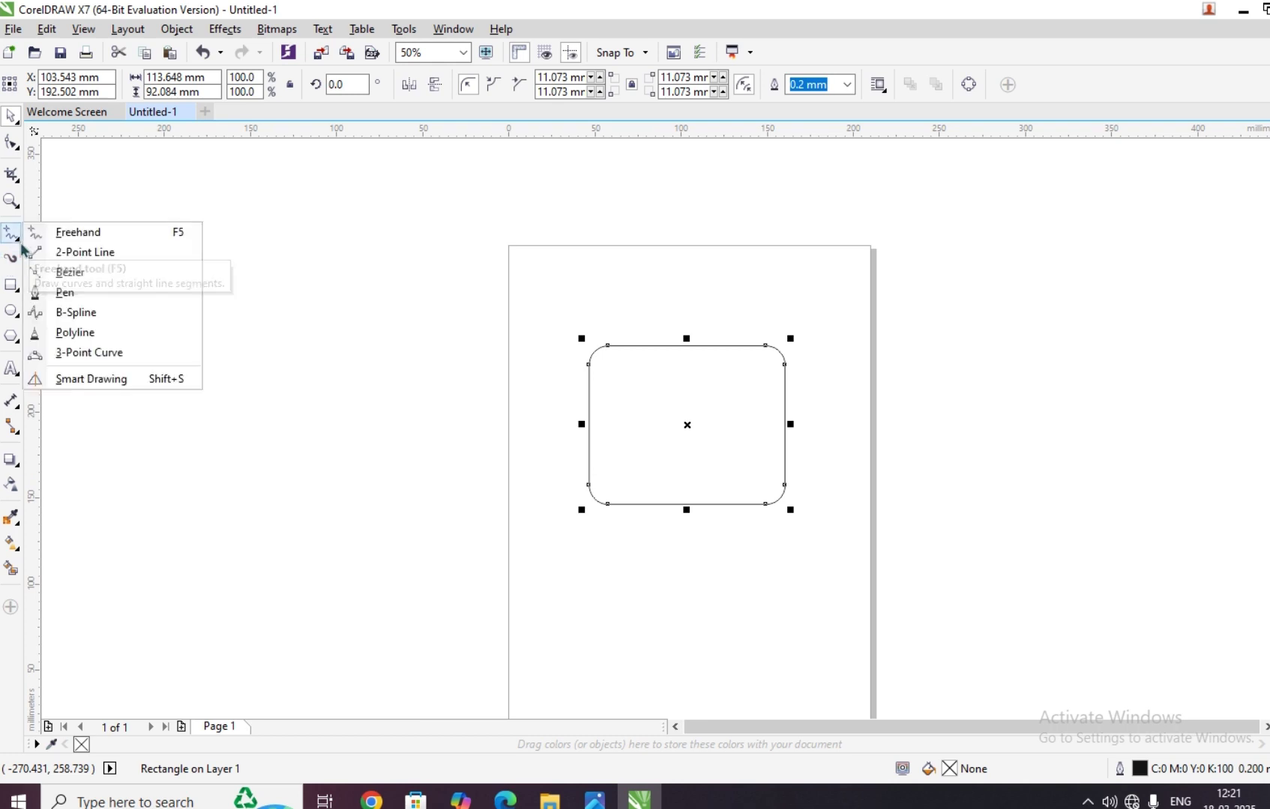
left_click(33, 232)
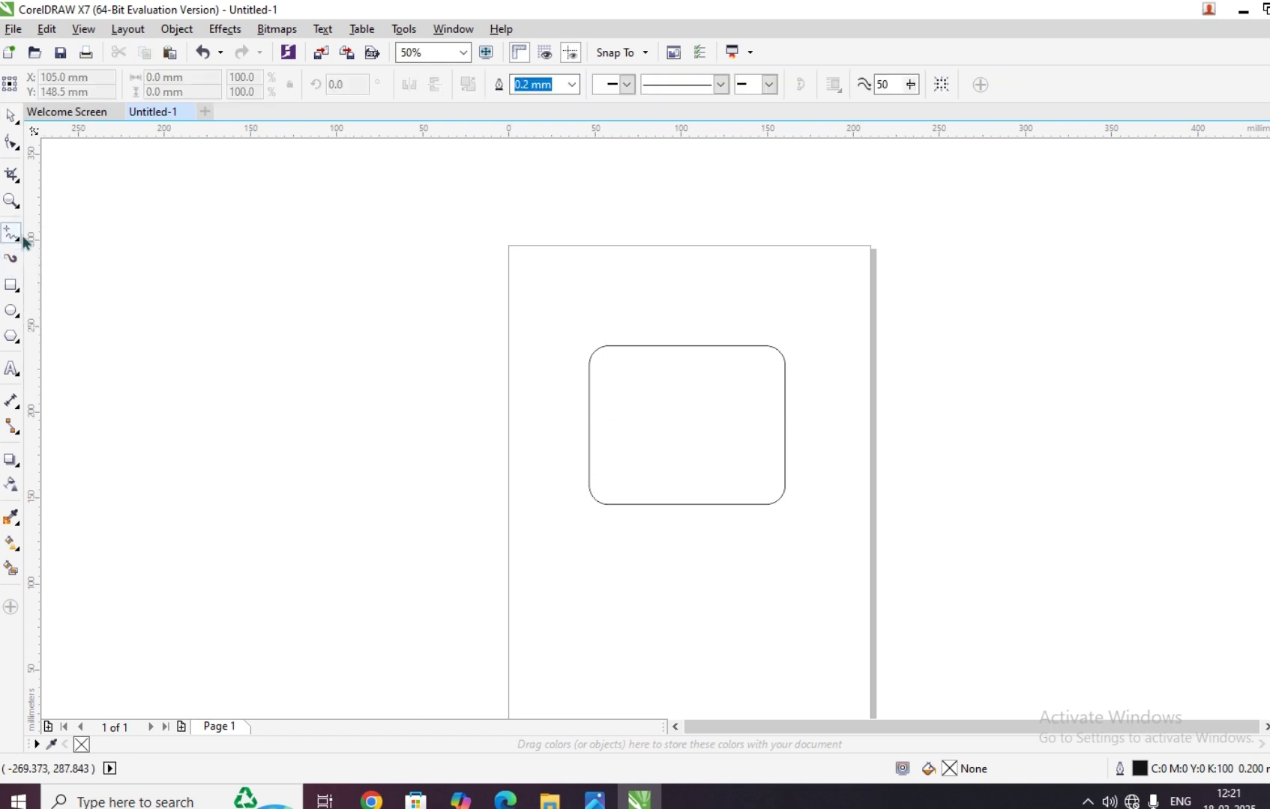
left_click(21, 241)
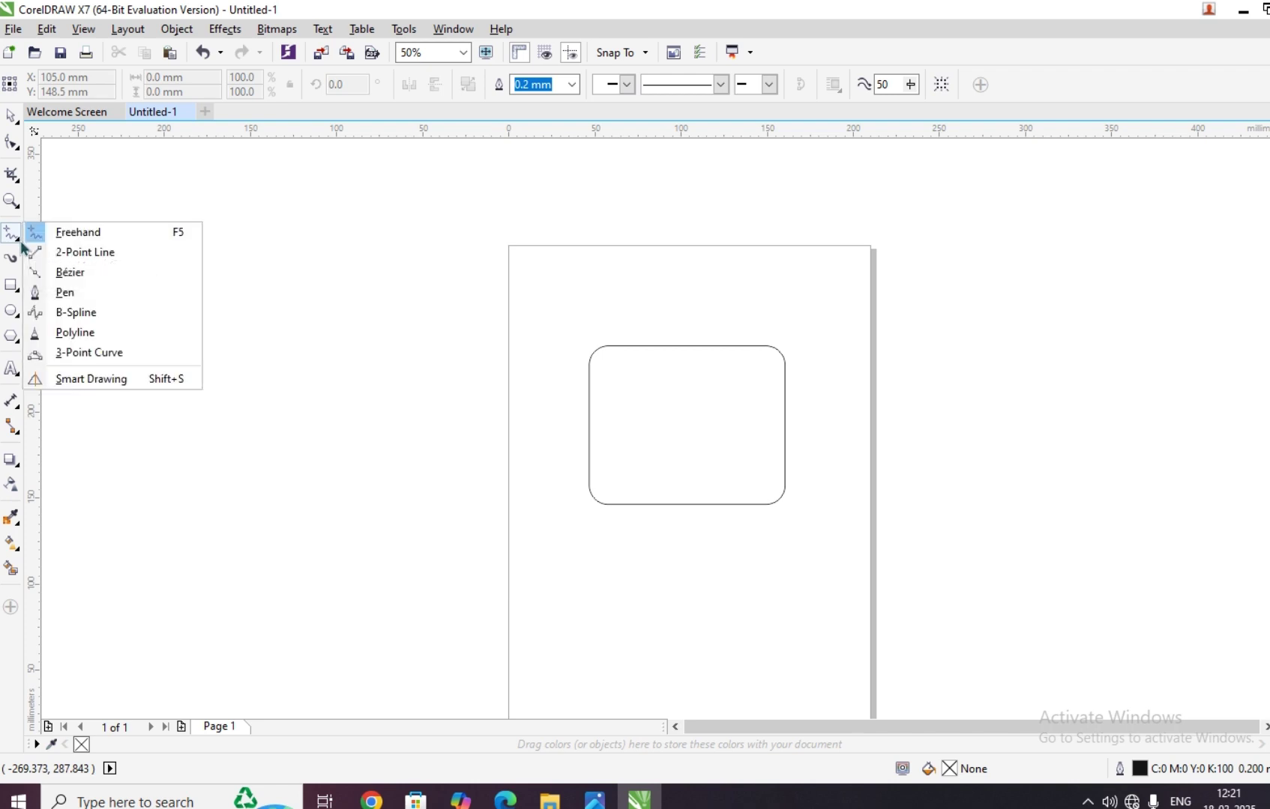
left_click(20, 245)
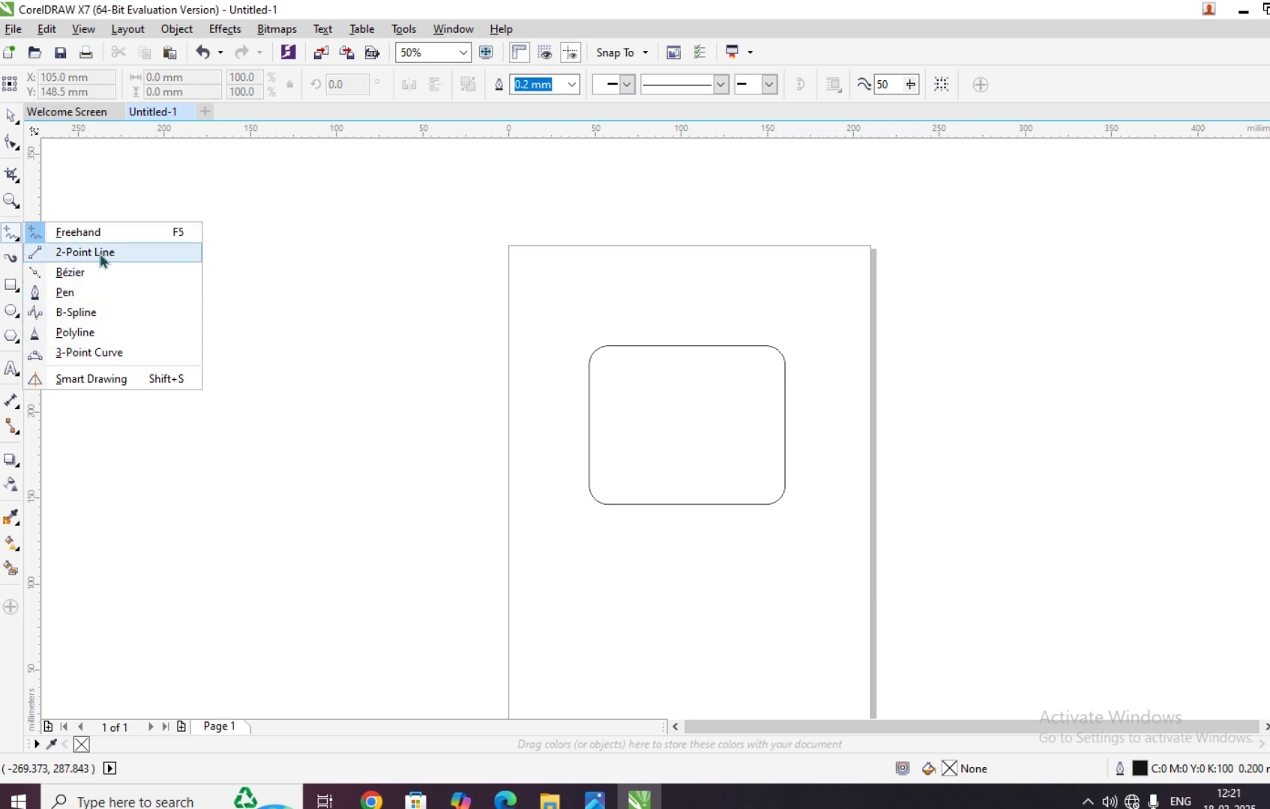
left_click(77, 238)
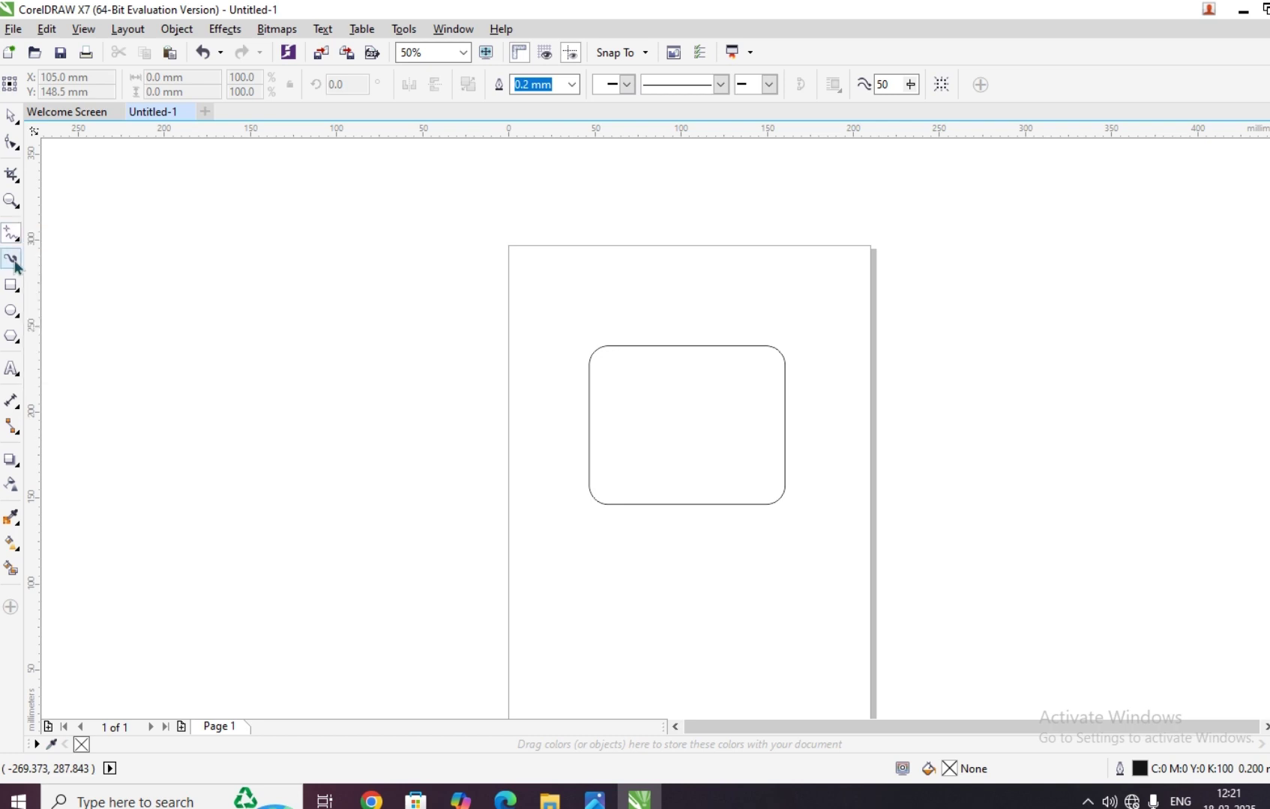
left_click(15, 245)
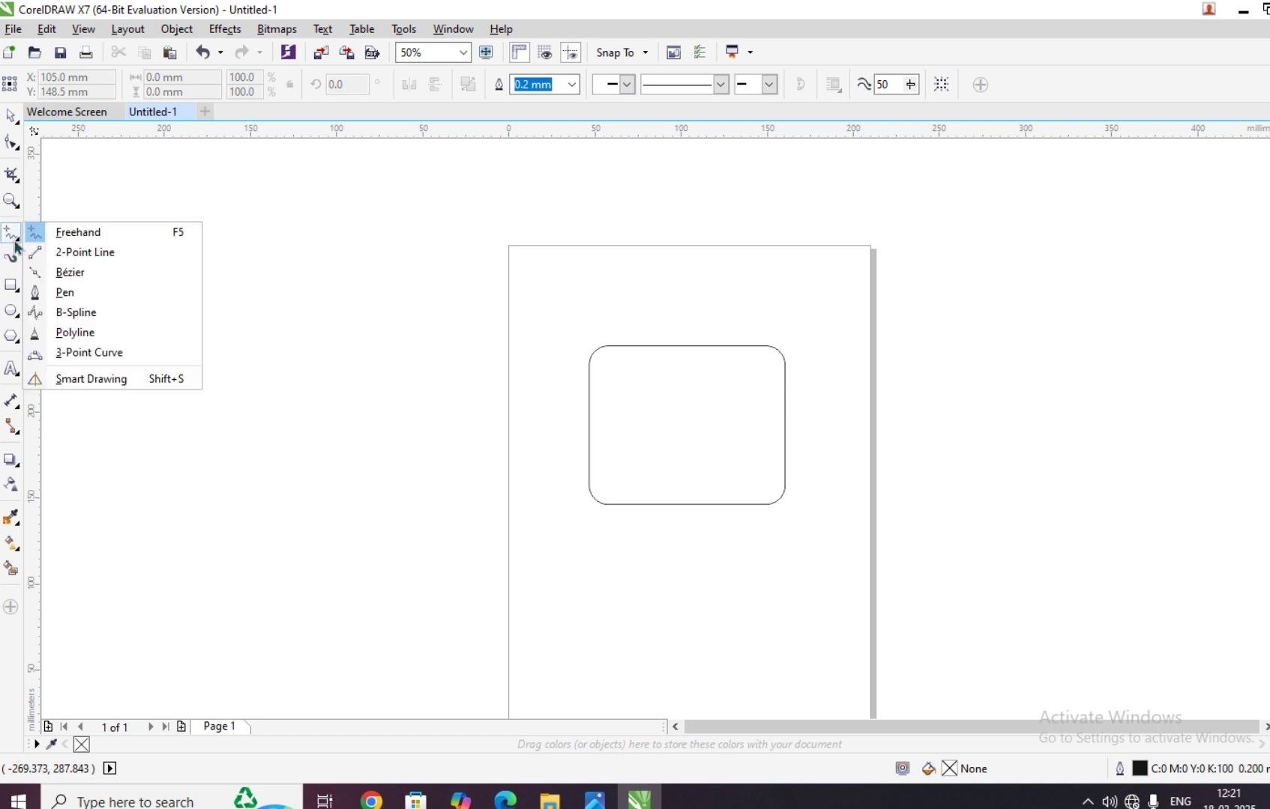
left_click(9, 237)
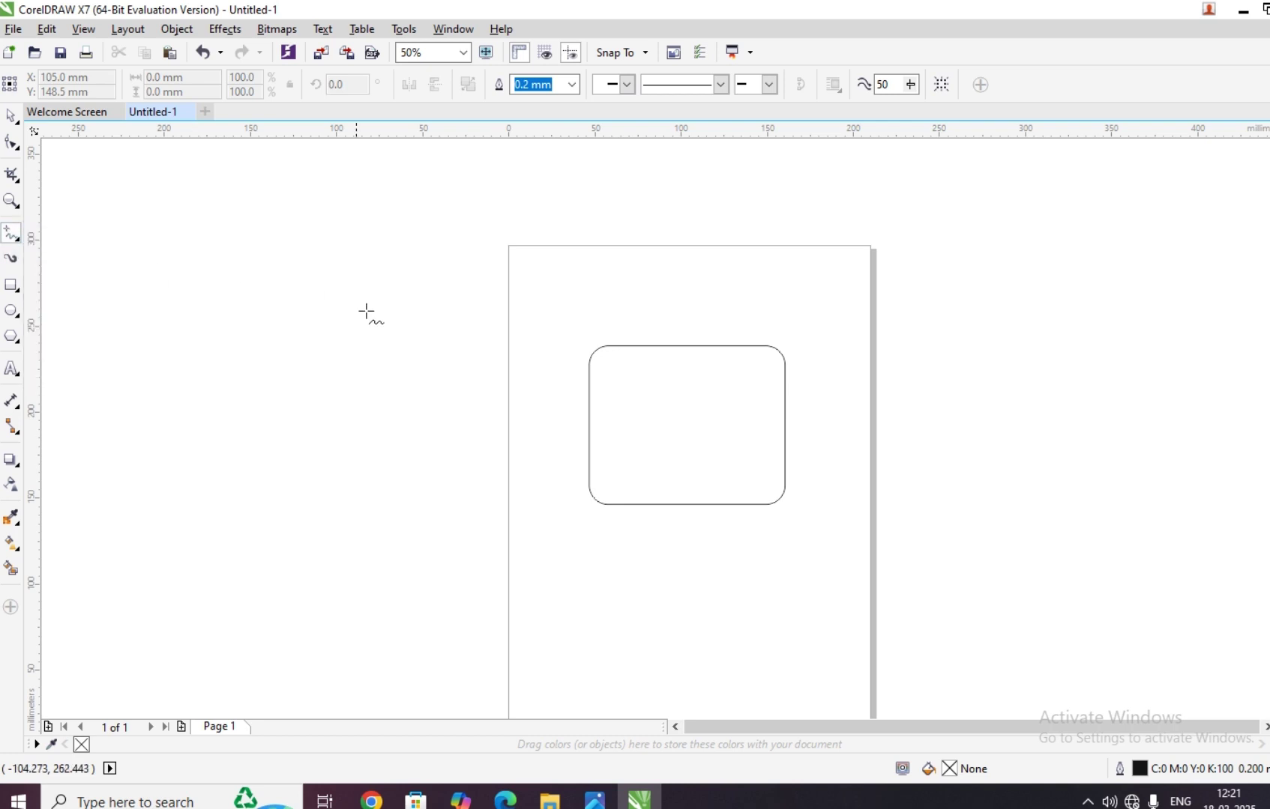
Draw a nearly vertical line about 22 mm long and a closed lobed freehand shape about 103 by 92 mm below the rounded rectangle, deleting each.
left_click(634, 556)
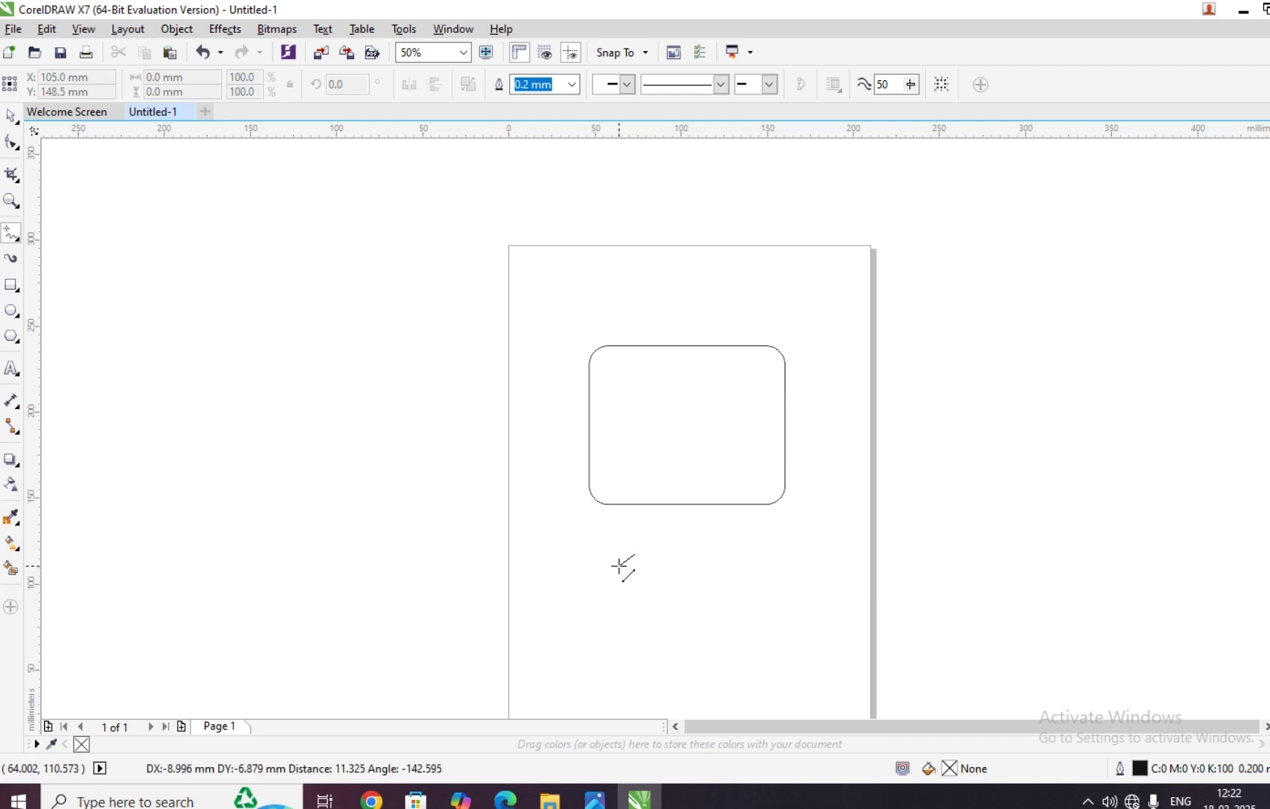
left_click(631, 597)
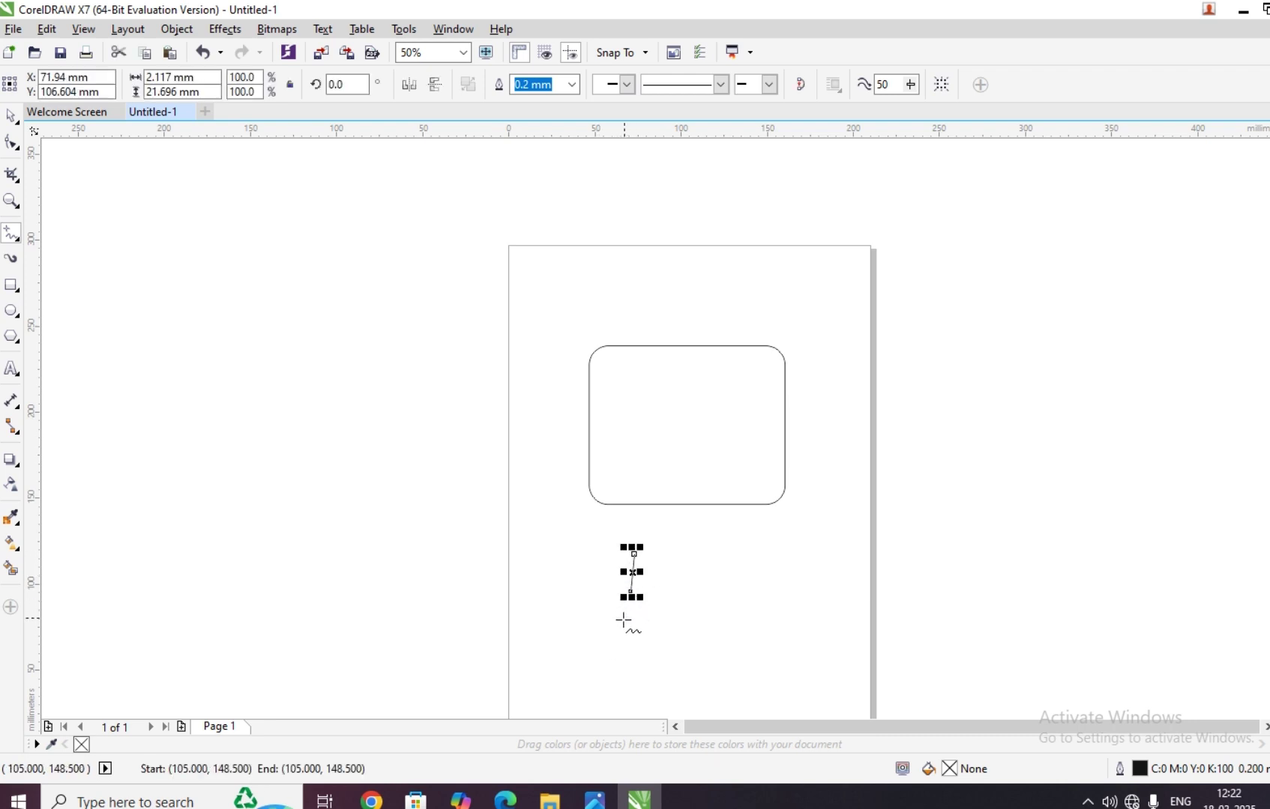
key("Delete")
mouse_move(610, 605)
left_mouse_down()
mouse_move(627, 559)
mouse_move(668, 546)
mouse_move(683, 598)
mouse_move(745, 632)
mouse_move(715, 658)
mouse_move(703, 651)
mouse_move(686, 690)
mouse_move(643, 685)
mouse_move(630, 650)
mouse_move(585, 666)
mouse_move(569, 633)
mouse_move(575, 602)
mouse_move(612, 605)
left_mouse_up()
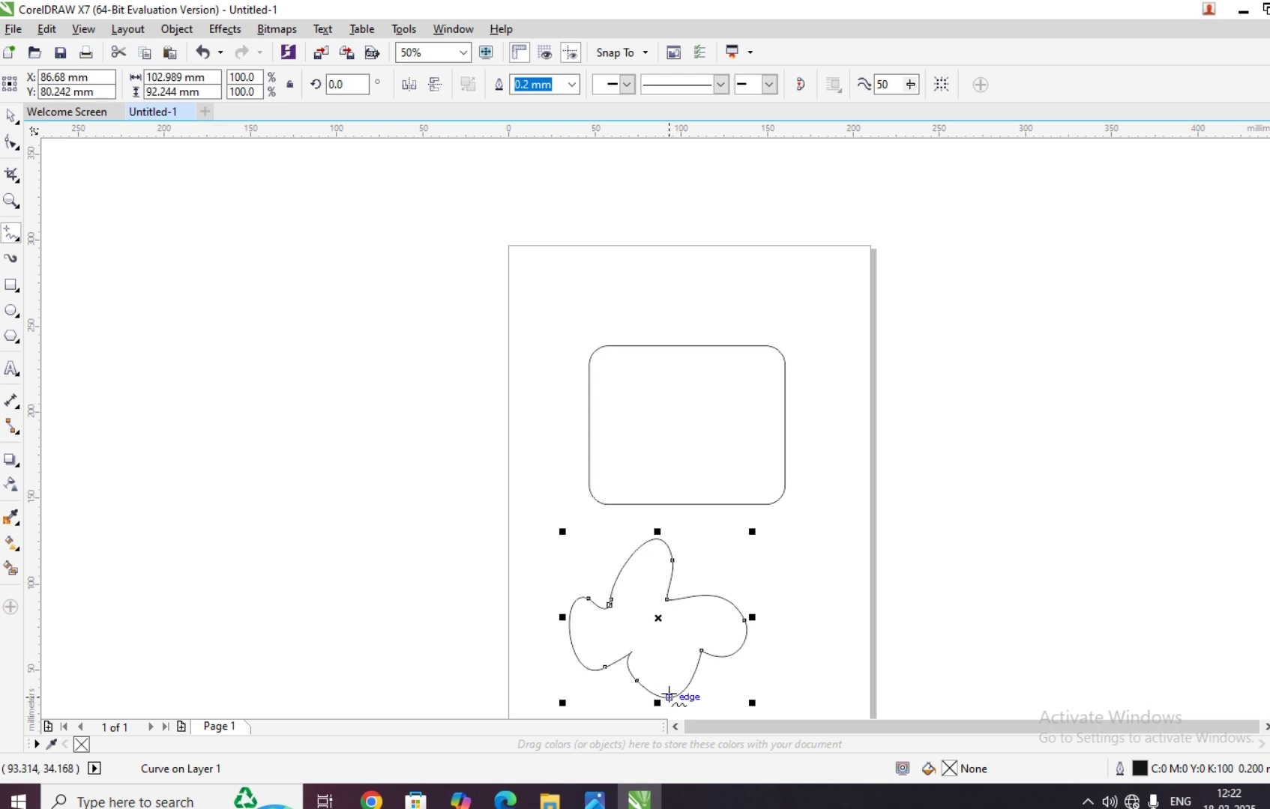
key("Delete")
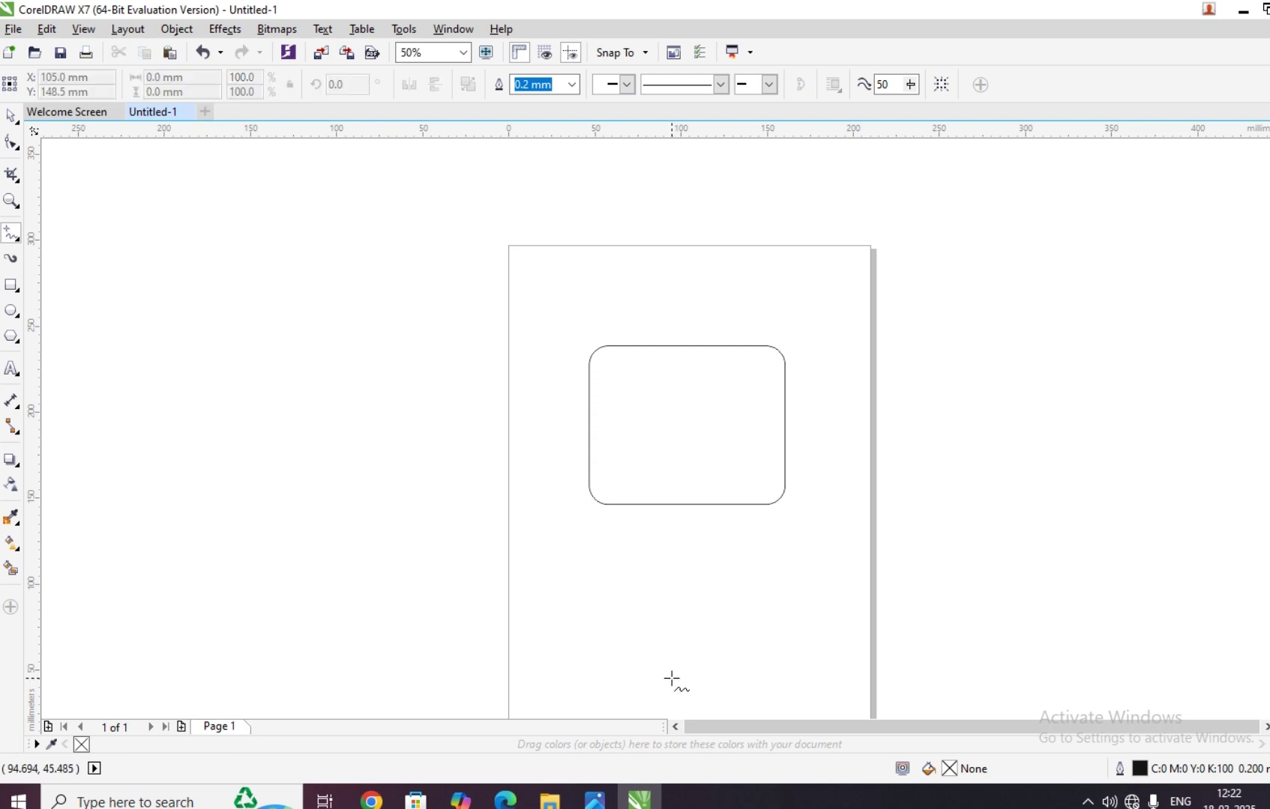
Paint a vertical Artistic Media preset stroke beside the rounded rectangle and a curved one near the page's lower edge, and delete both strokes.
left_click(10, 260)
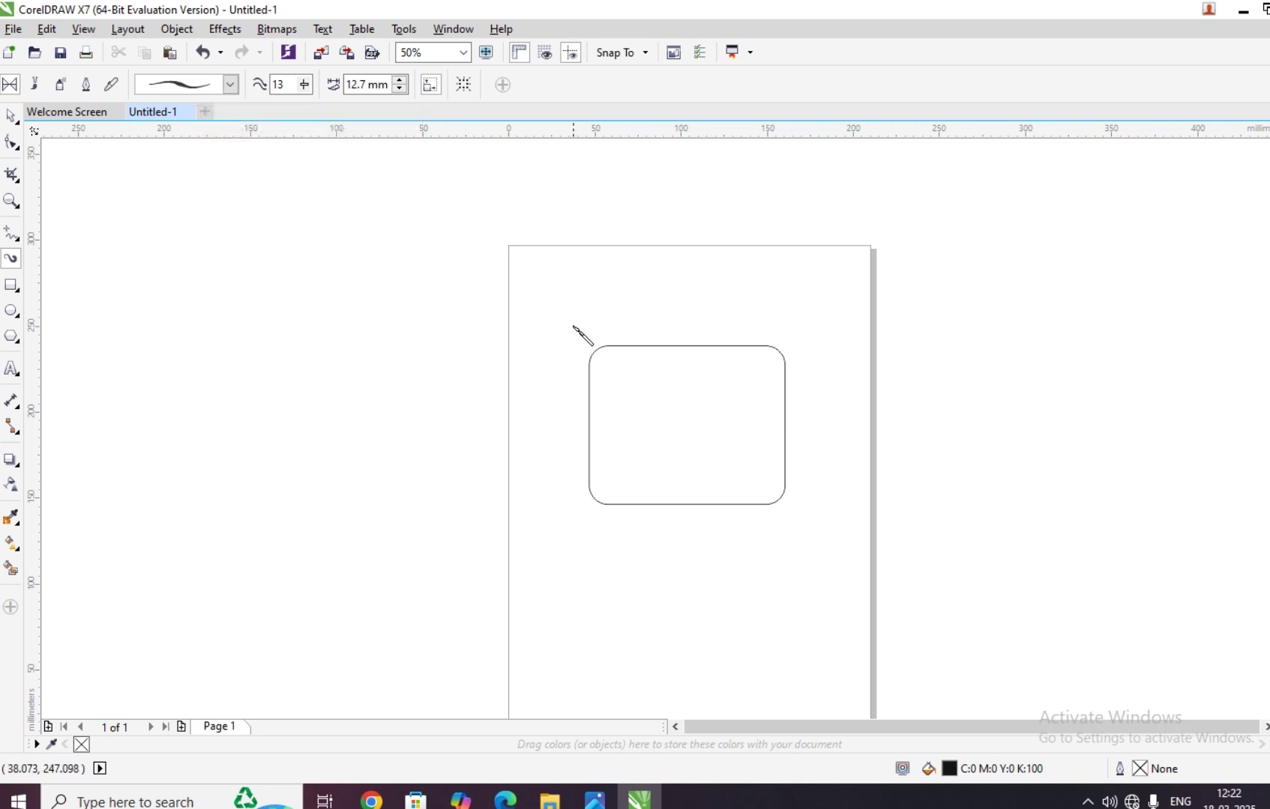
mouse_move(567, 298)
left_mouse_down()
mouse_move(550, 359)
mouse_move(562, 536)
mouse_move(522, 626)
left_mouse_up()
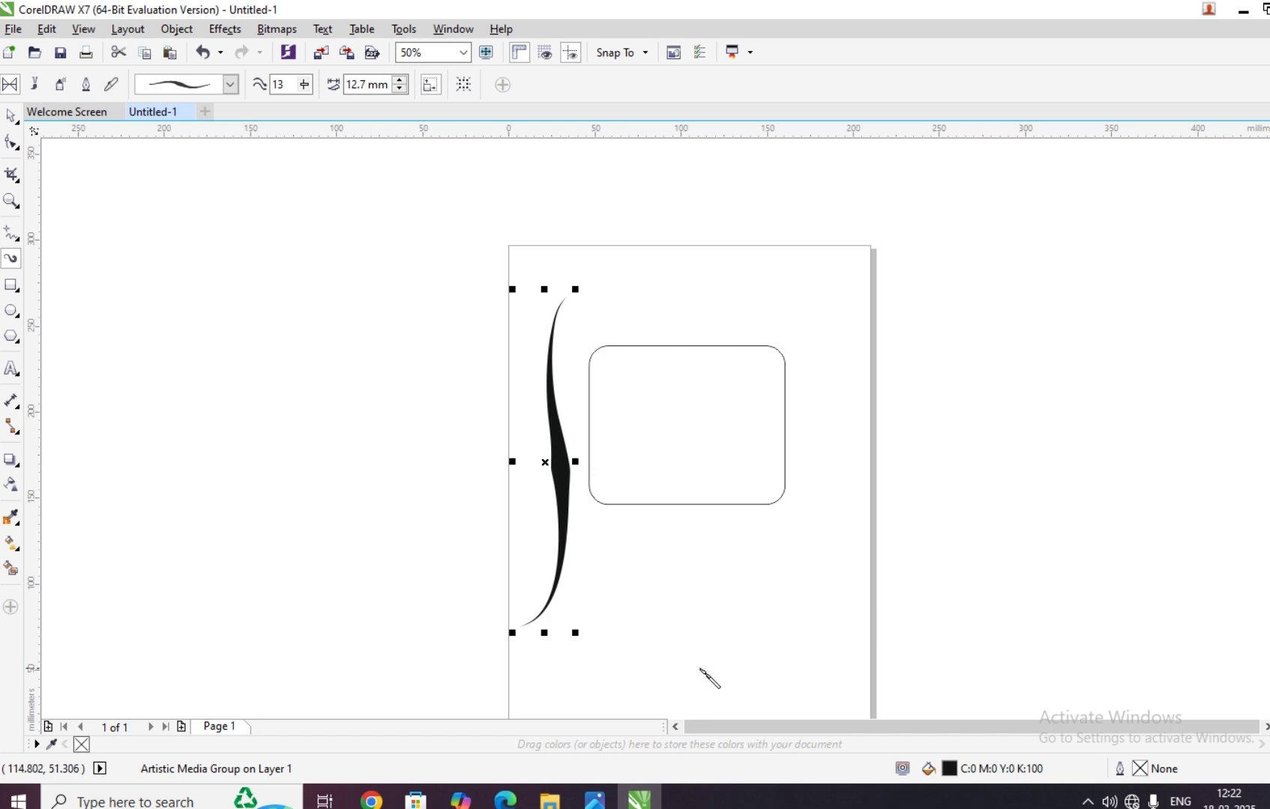
mouse_move(523, 690)
left_mouse_down()
mouse_move(639, 711)
mouse_move(734, 679)
mouse_move(794, 616)
left_mouse_up()
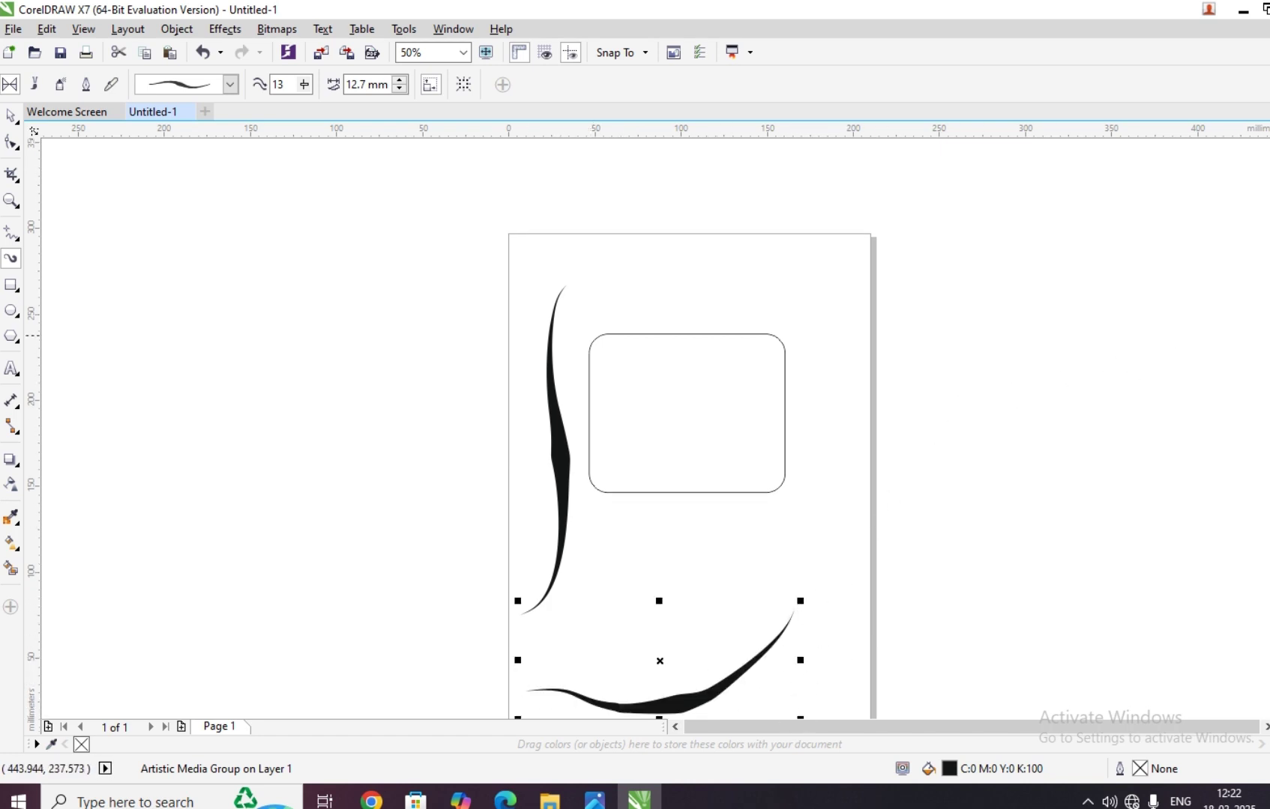
scroll(794, 615, "down", 2)
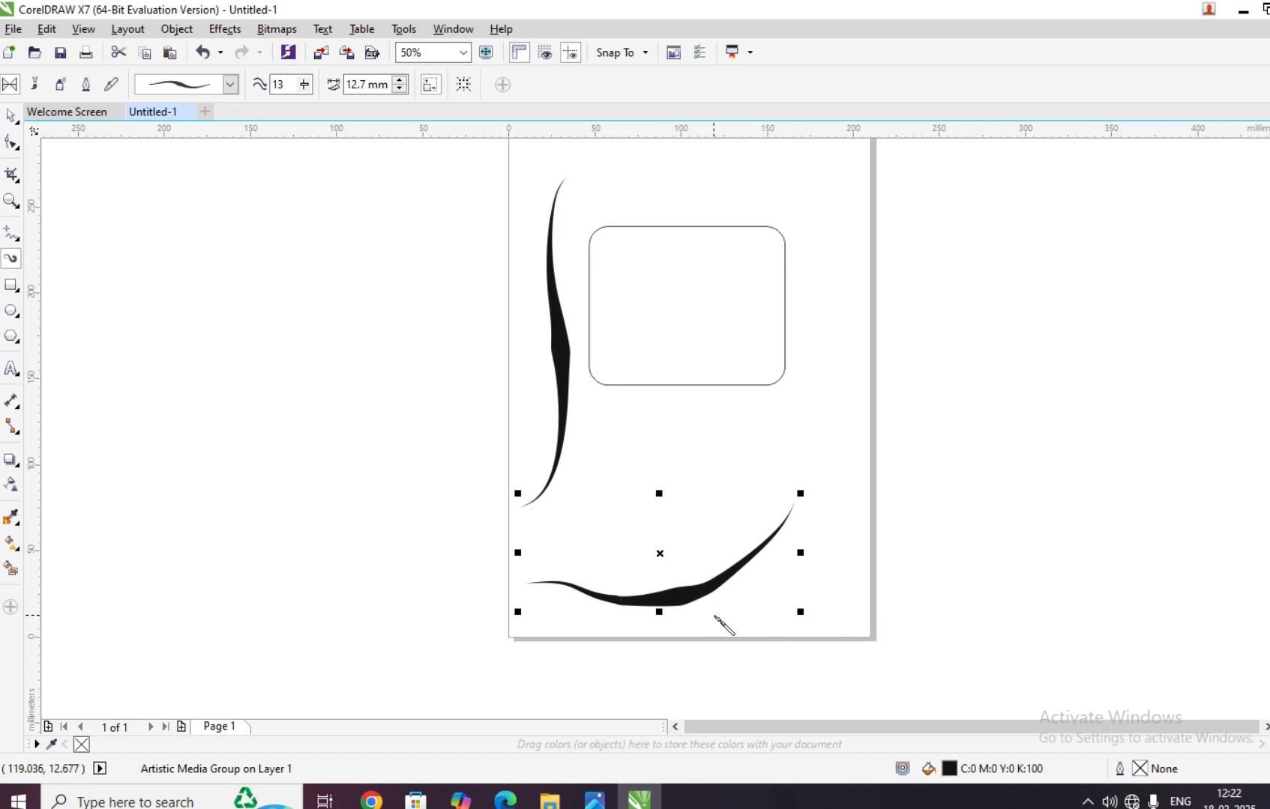
key("Delete")
left_click(572, 409)
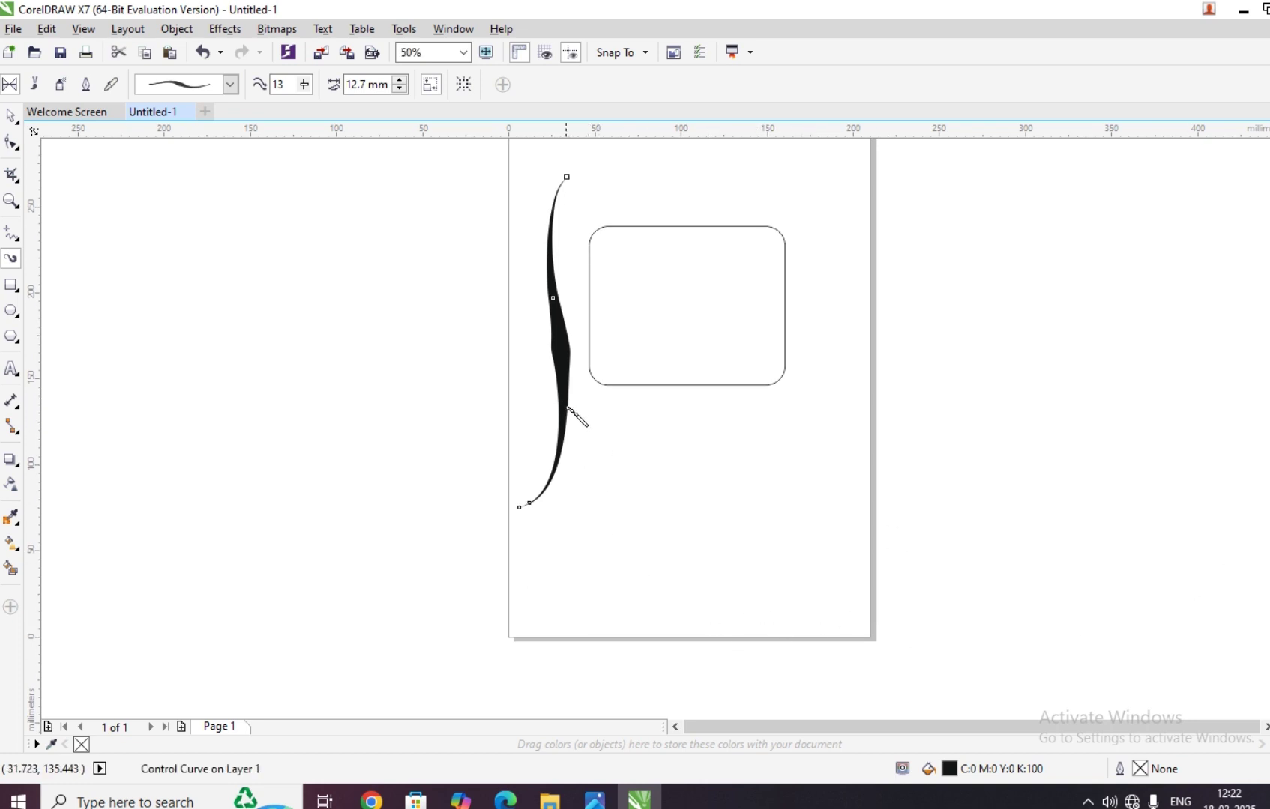
key("Delete")
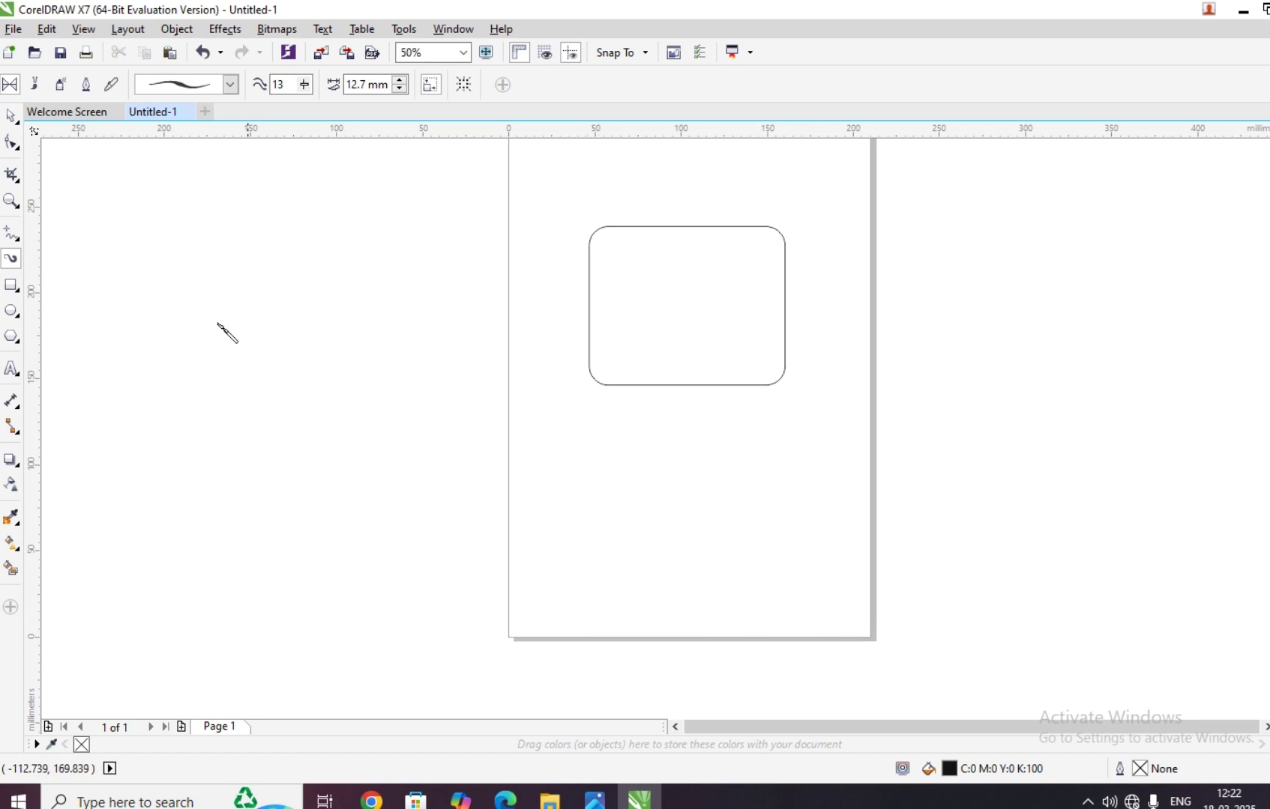
Draw a rectangle about 125 by 78 mm below the rounded rectangle and another about 132 by 75 mm overlapping its upper-left corner.
left_click(8, 286)
left_click_drag(518, 425, 734, 560)
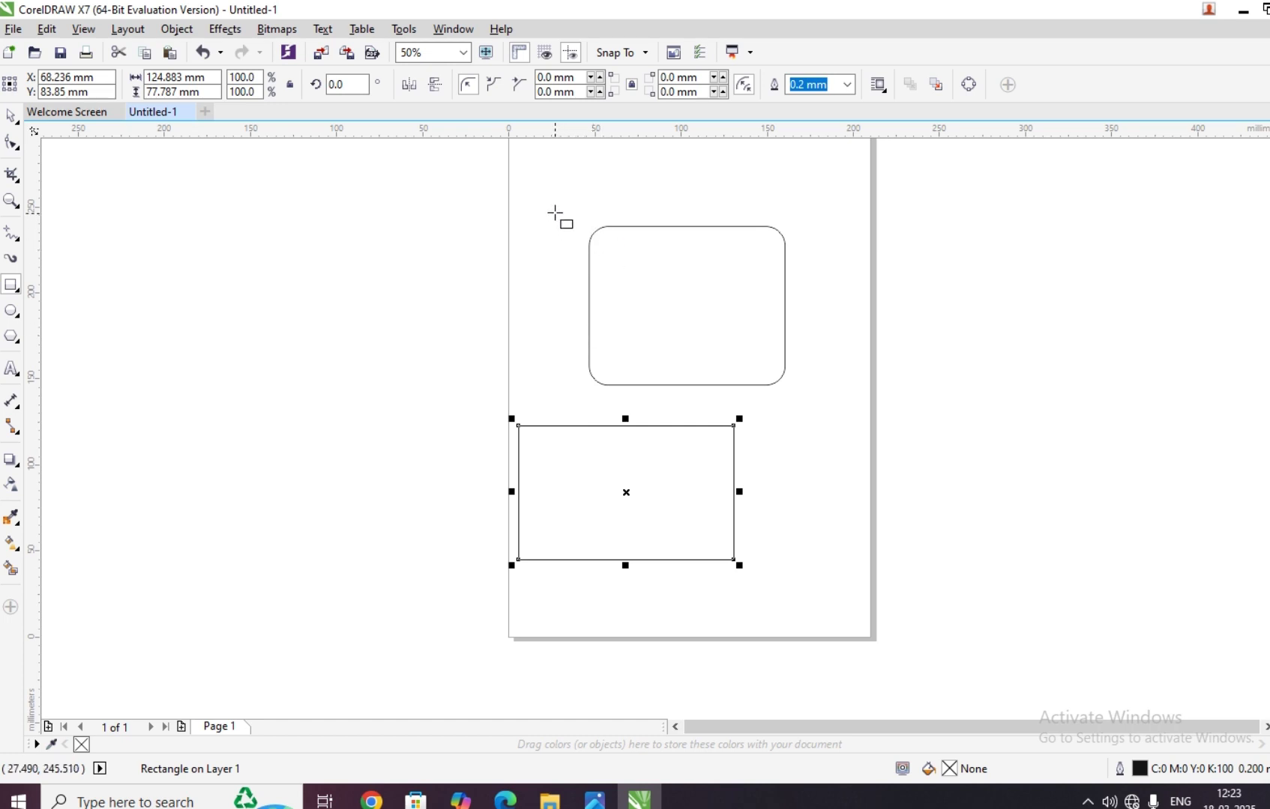
left_click_drag(555, 212, 669, 275)
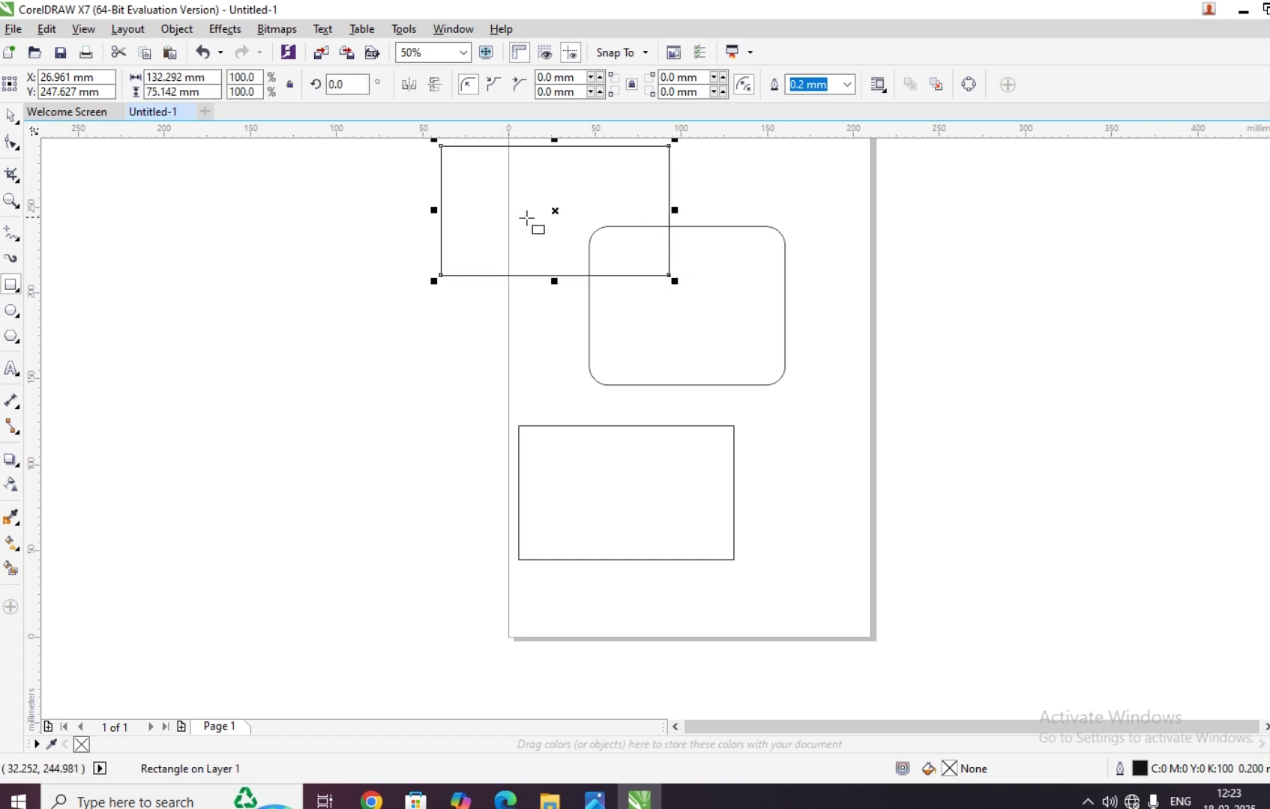
Draw a rectangle about 145 by 92 mm outward from a centre inside the rounded rectangle's lower part, and delete it.
left_click(672, 371)
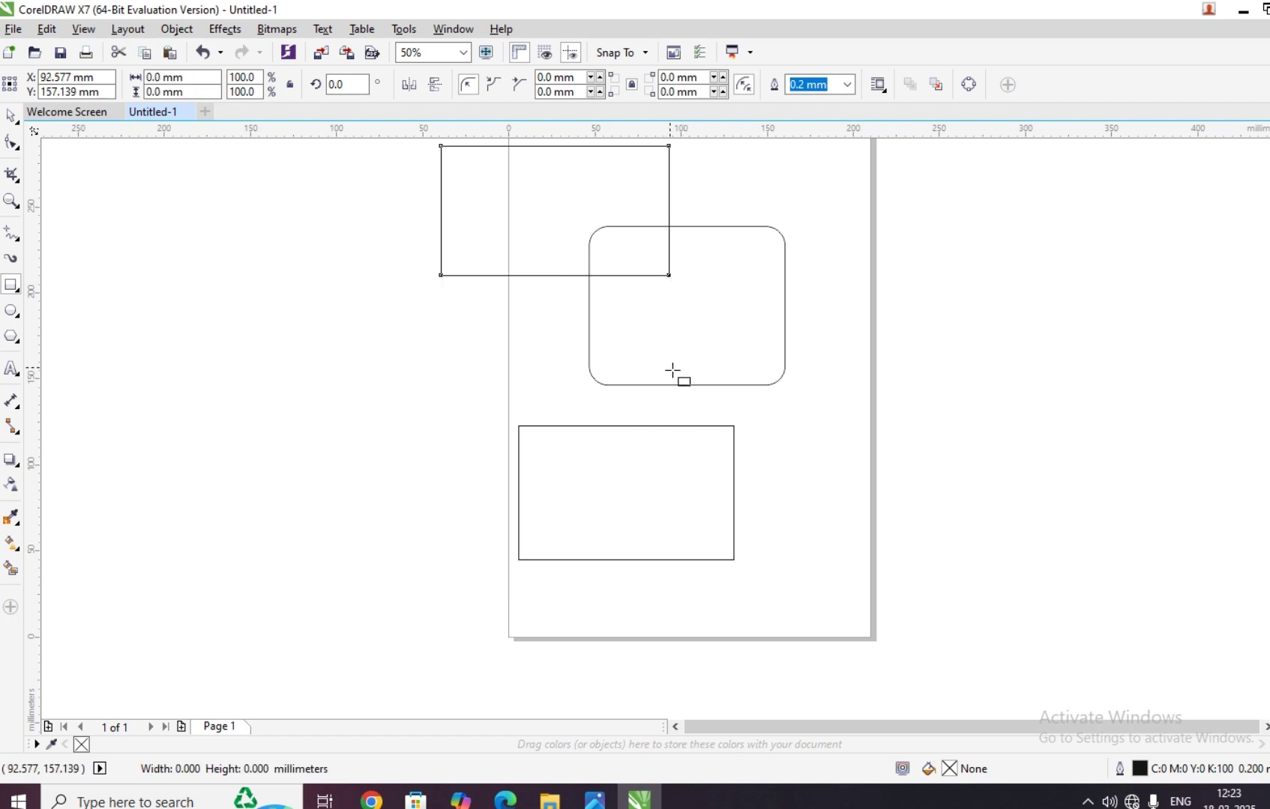
mouse_move(672, 371)
left_mouse_down()
mouse_move(801, 452)
mouse_move(721, 372)
mouse_move(734, 444)
mouse_move(841, 439)
mouse_move(868, 466)
mouse_move(829, 443)
mouse_move(772, 441)
mouse_move(783, 441)
left_mouse_up()
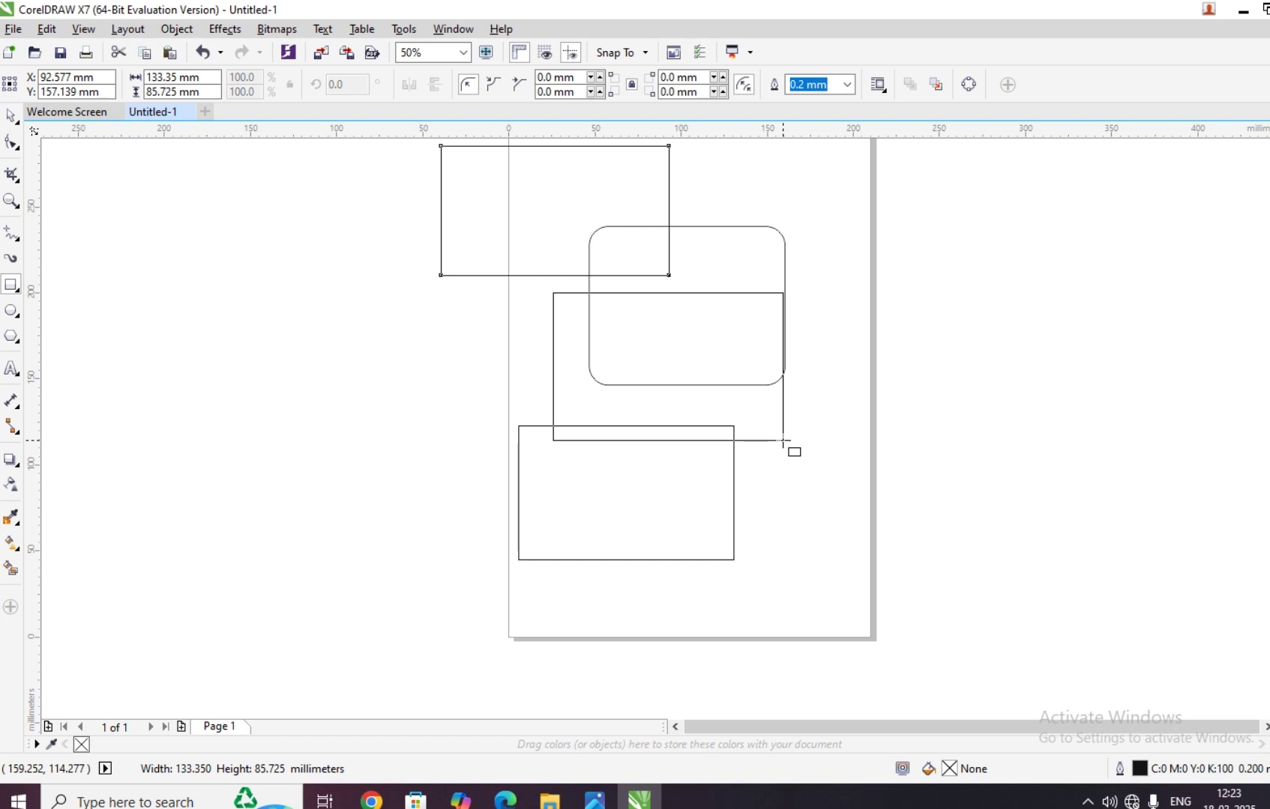
mouse_move(783, 441)
left_mouse_down()
mouse_move(810, 462)
mouse_move(793, 446)
left_mouse_up()
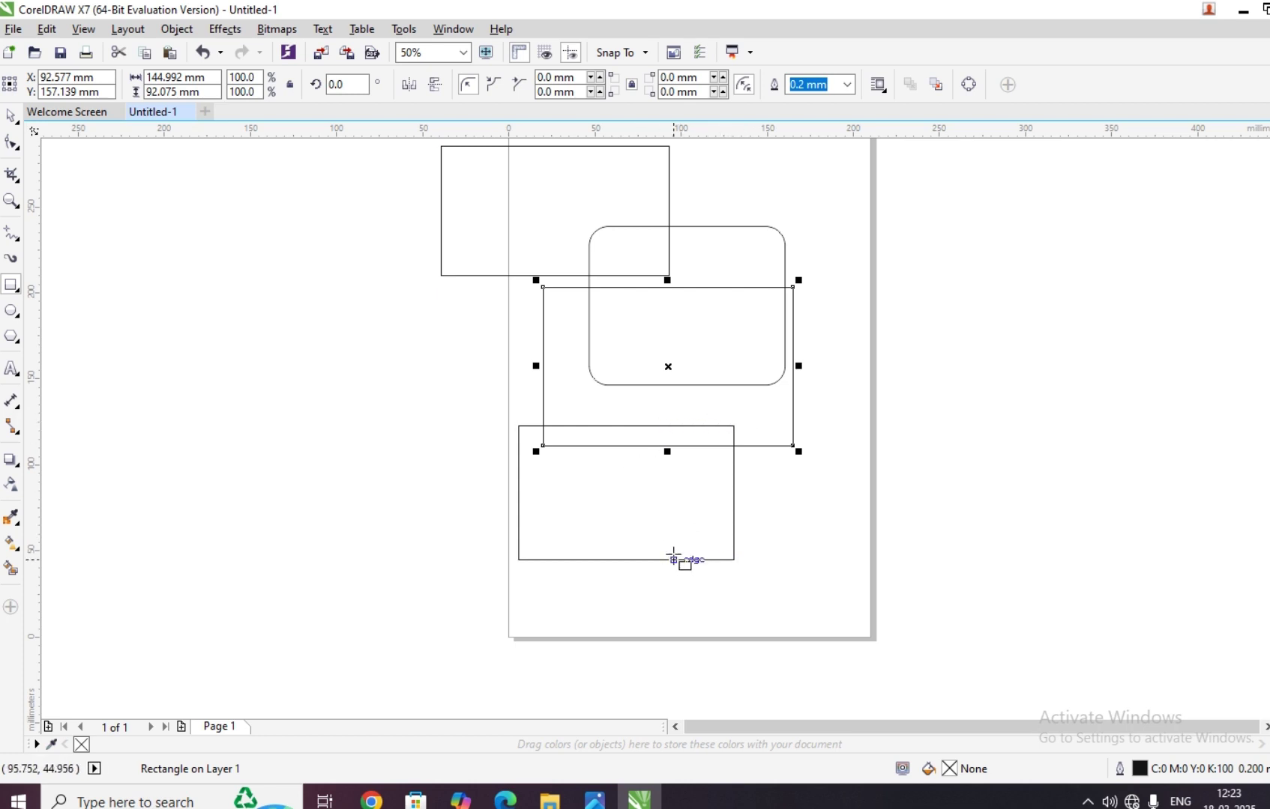
key("Delete")
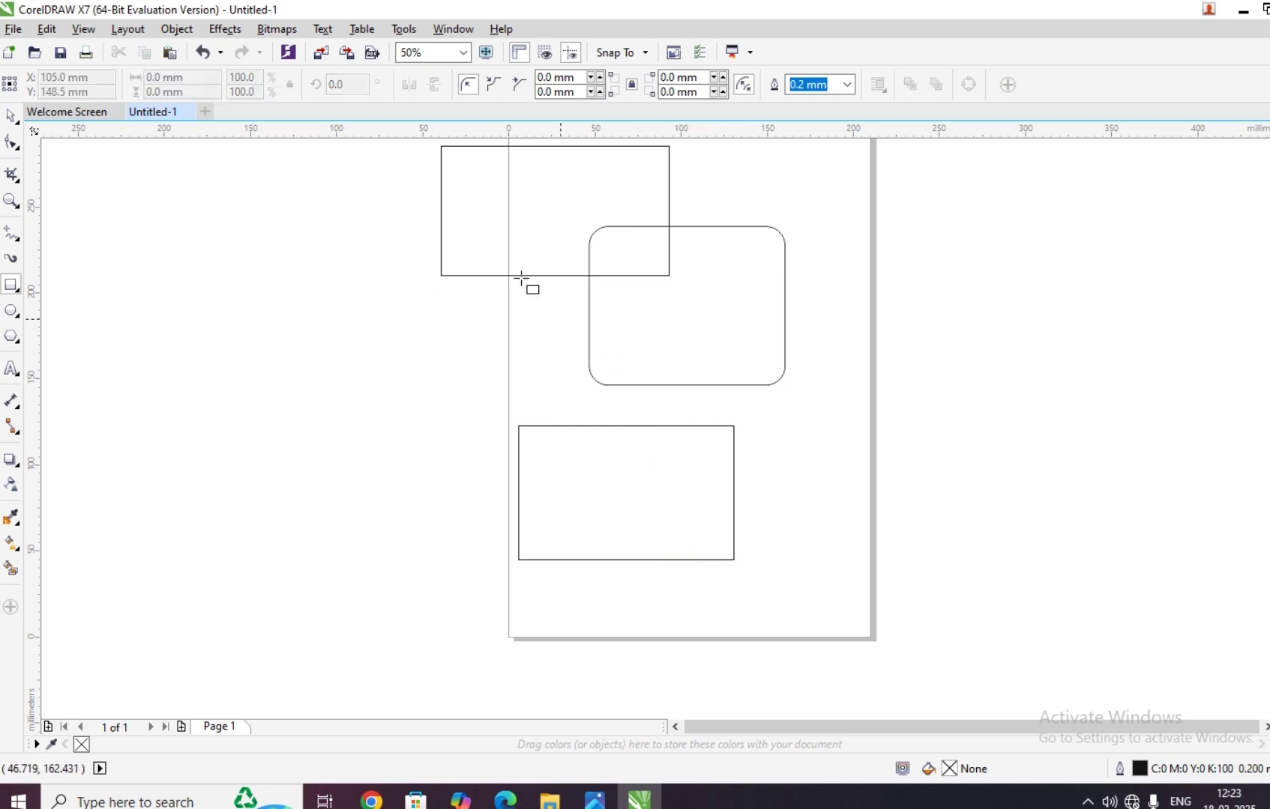
Select the rounded rectangle and both plain rectangles together and delete them, clearing the page.
left_click(10, 116)
scroll(997, 345, "up", 3)
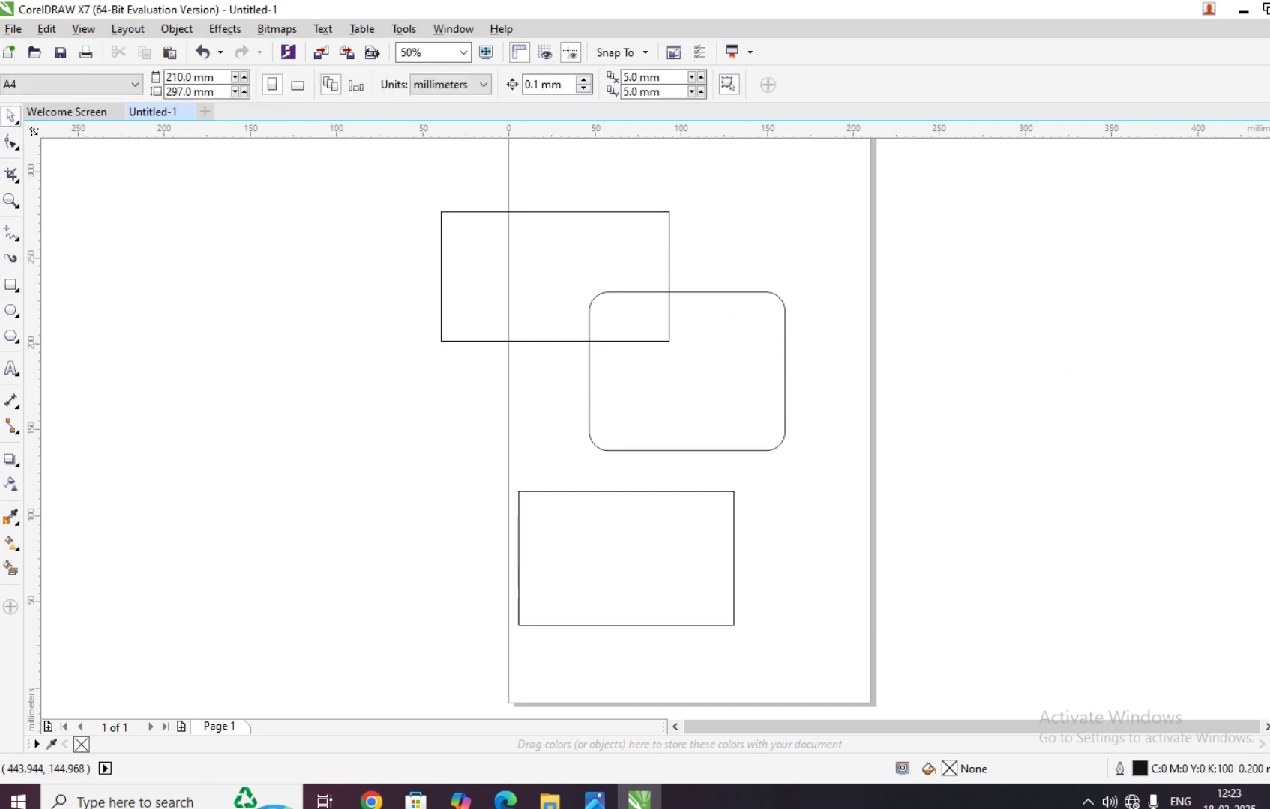
left_click_drag(407, 206, 826, 678)
key("Escape")
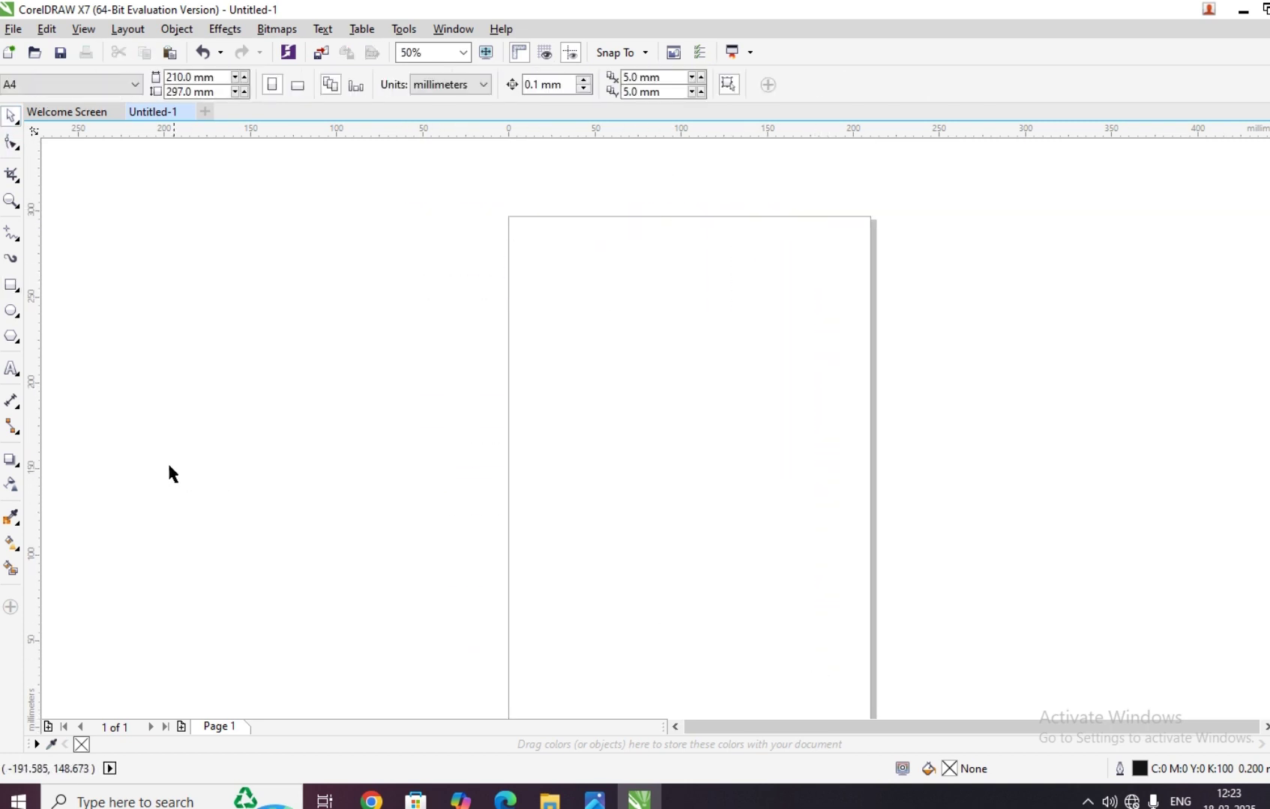
Draw a circle about 112 mm in diameter near the middle of the page with the Ellipse tool.
left_click(12, 311)
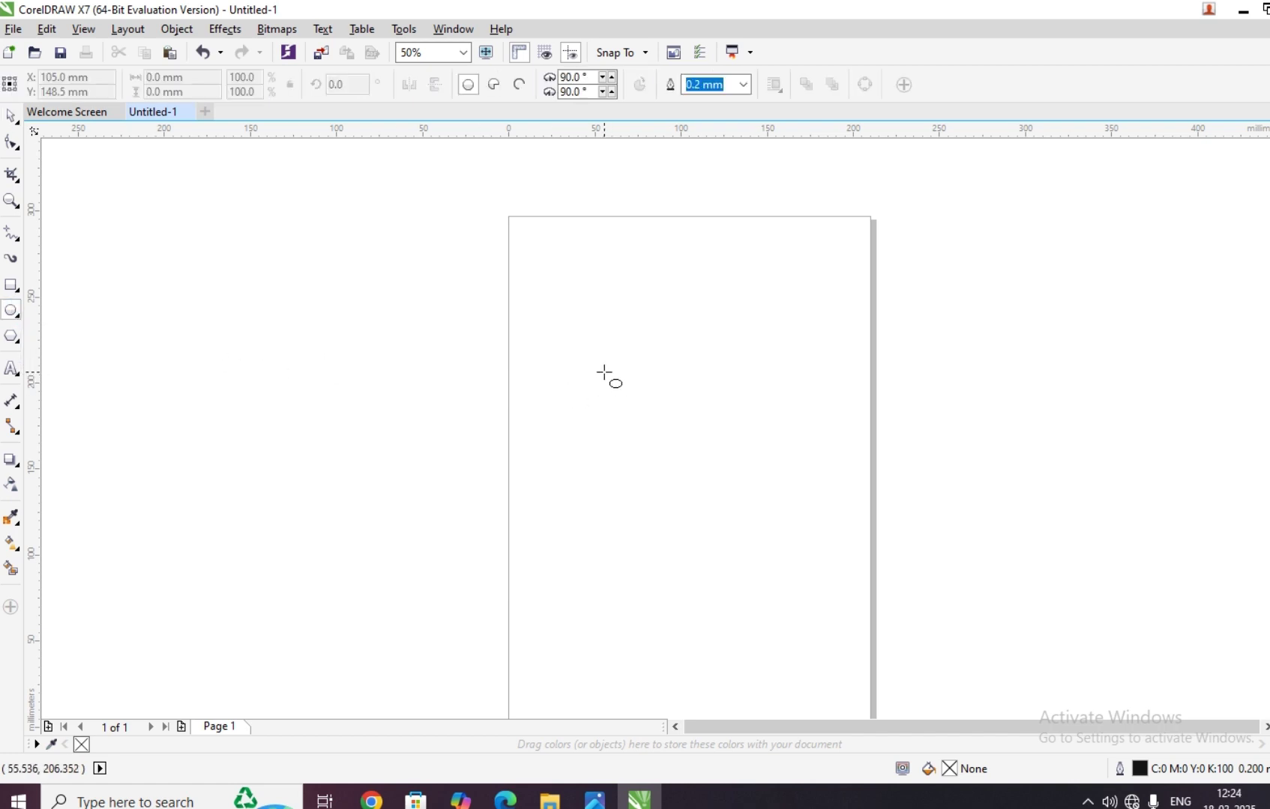
left_click_drag(559, 356, 694, 552)
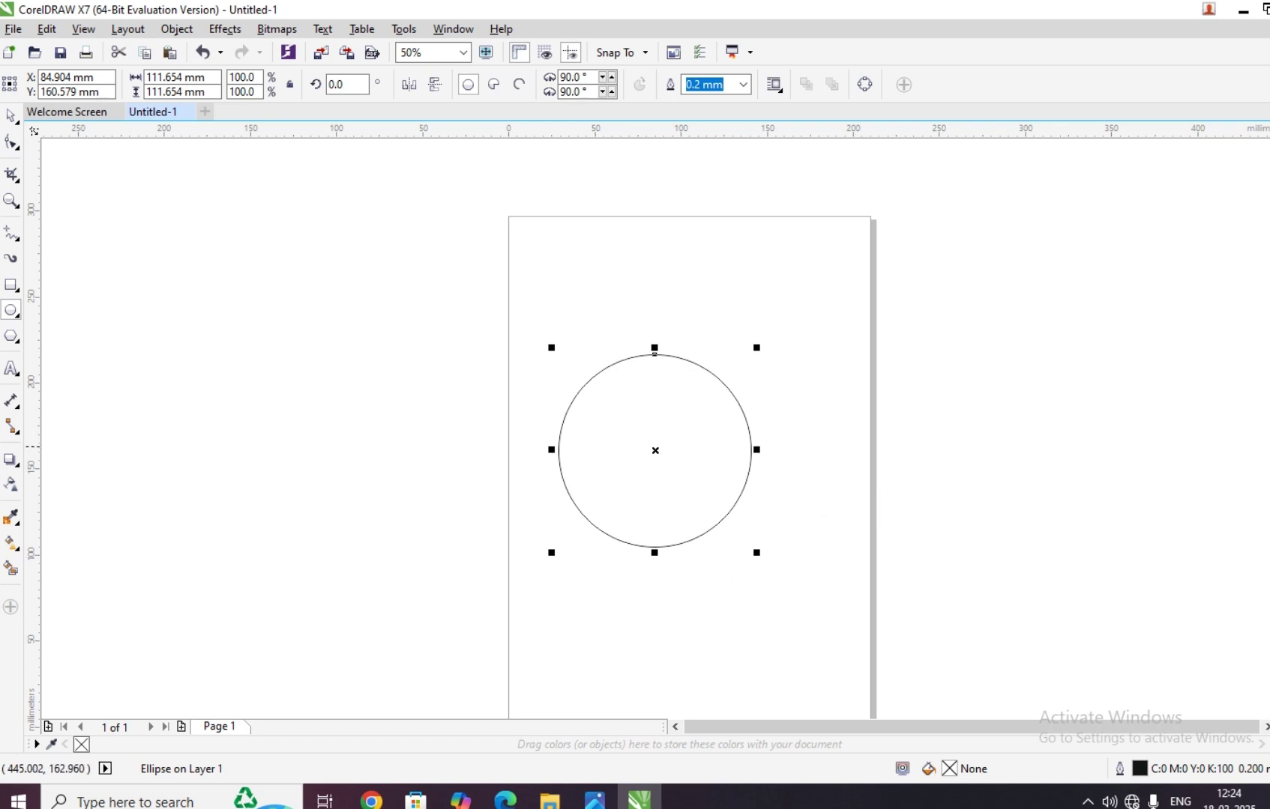
Draw an ellipse about 73 by 70 mm outward from its centre, just below the large circle, and delete it.
scroll(881, 562, "down", 3)
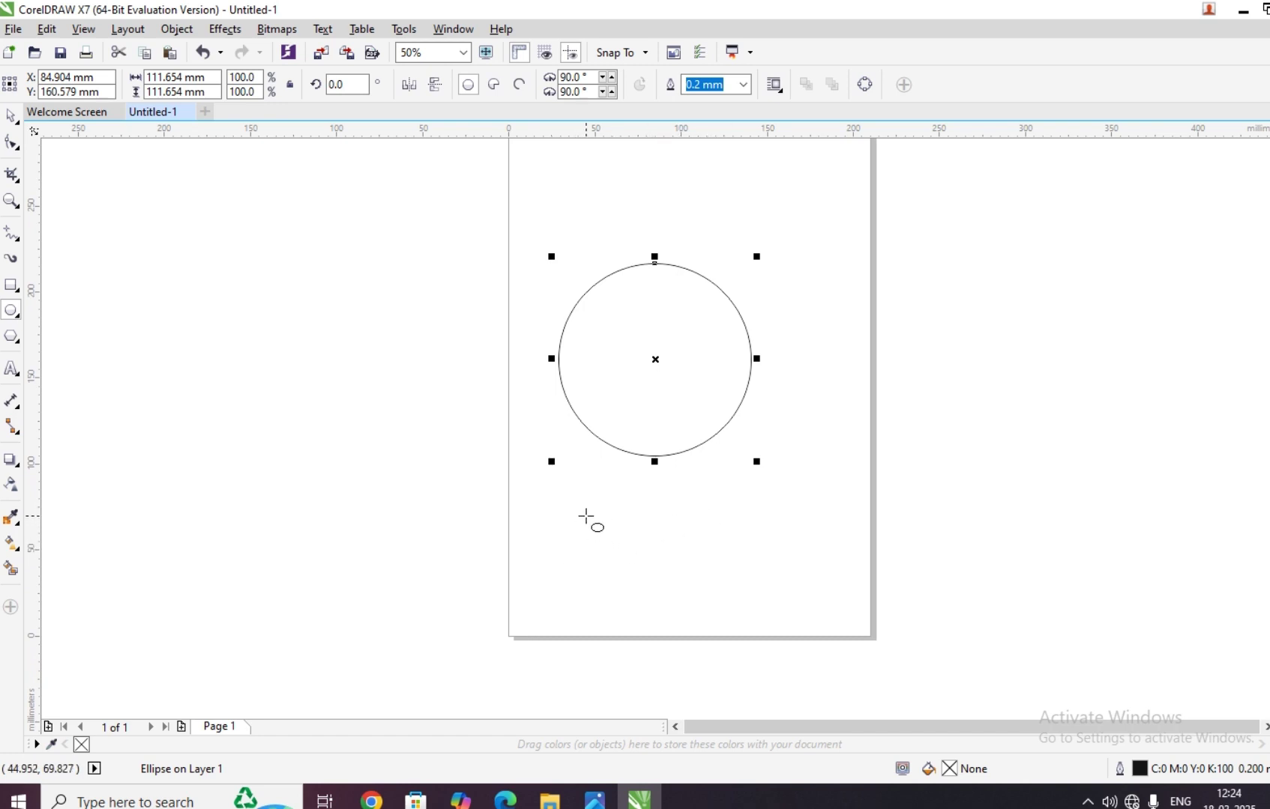
left_click_drag(587, 517, 650, 456)
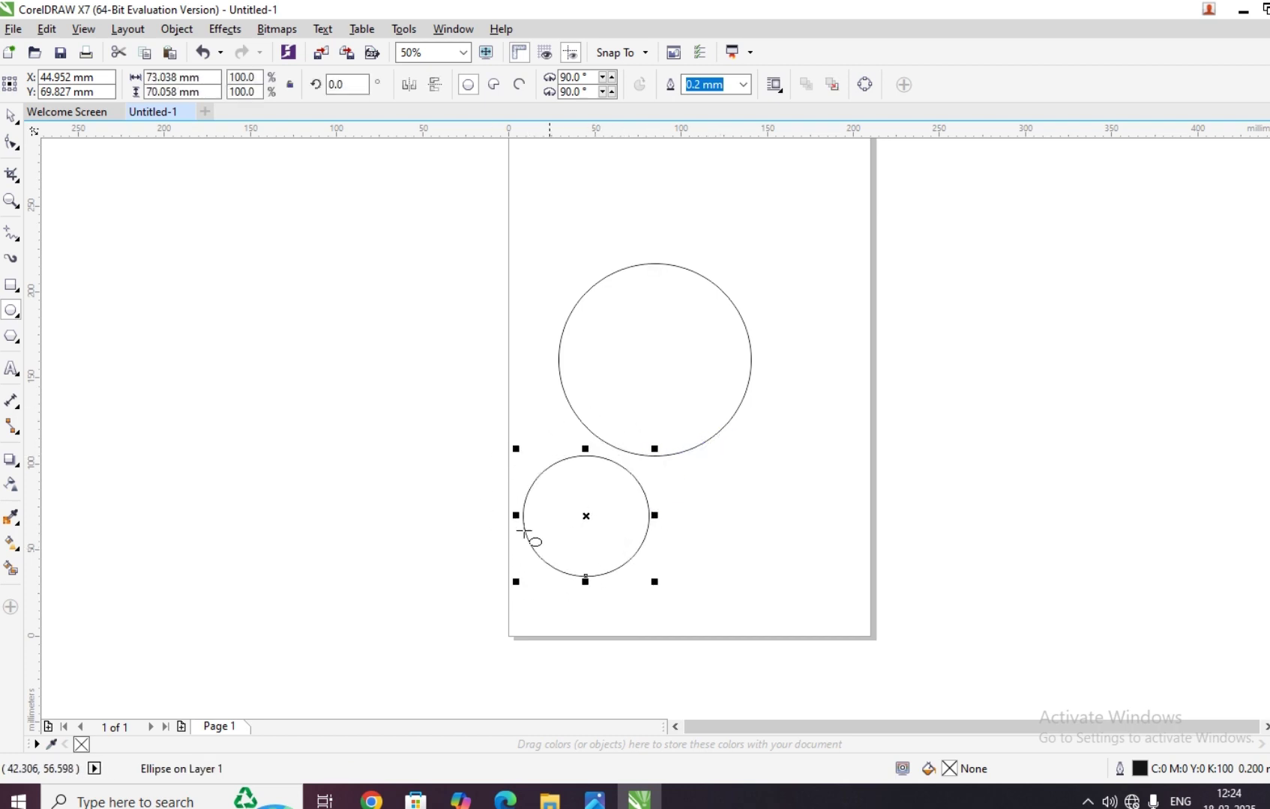
key("Delete")
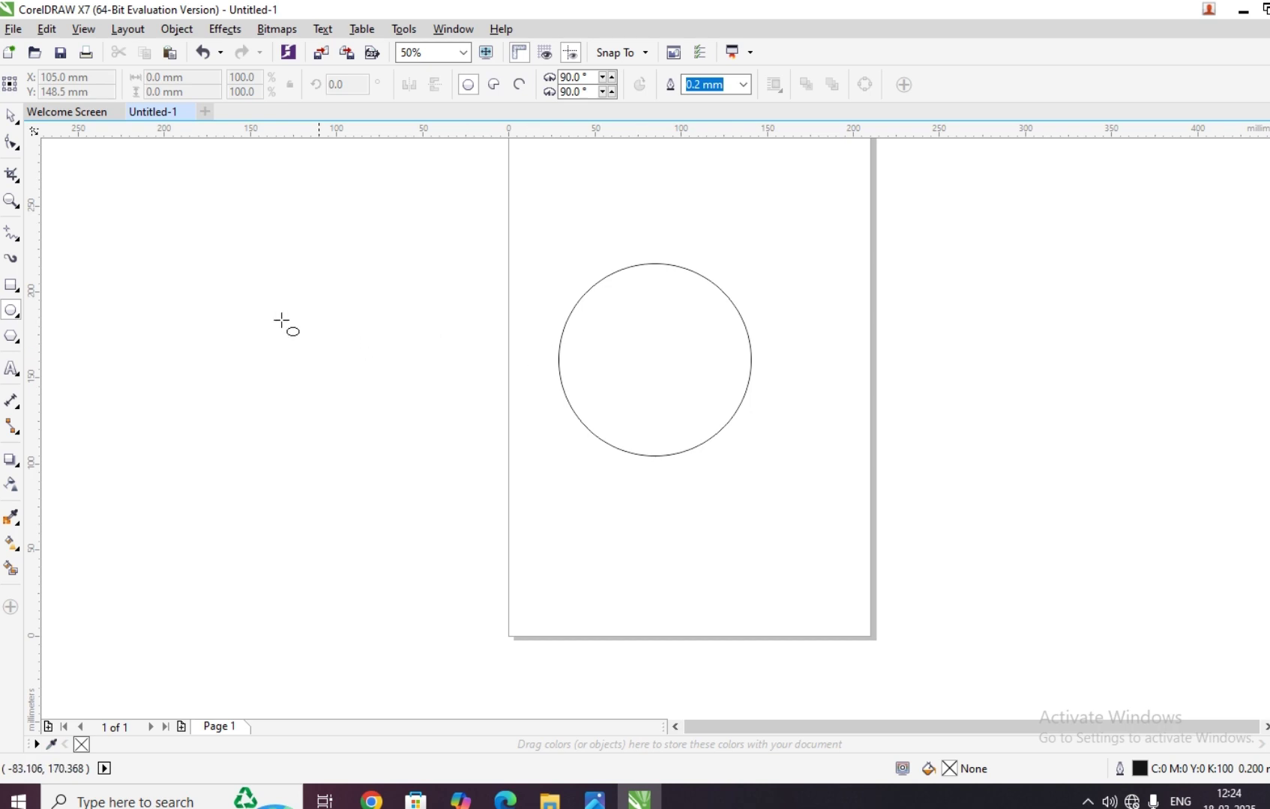
Select the remaining large circle with the Pick tool and delete it.
left_click(10, 116)
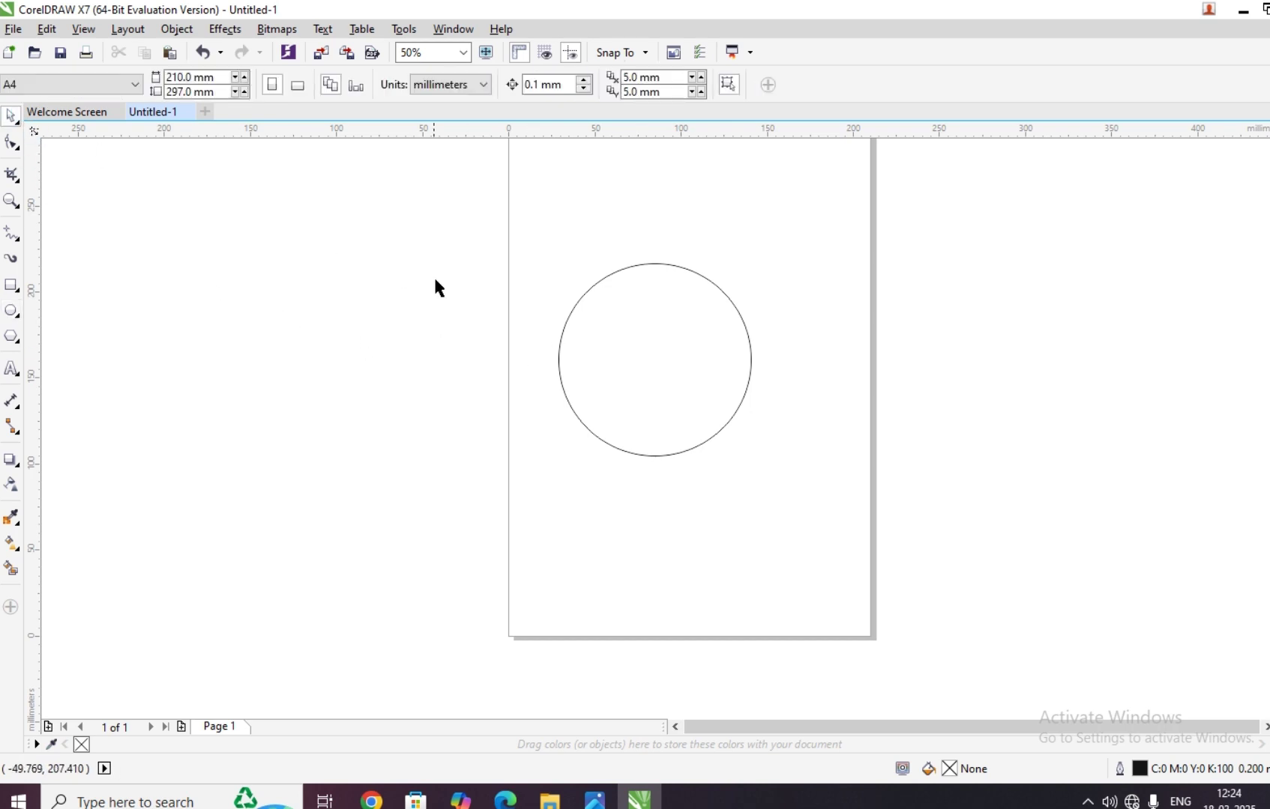
left_click(559, 343)
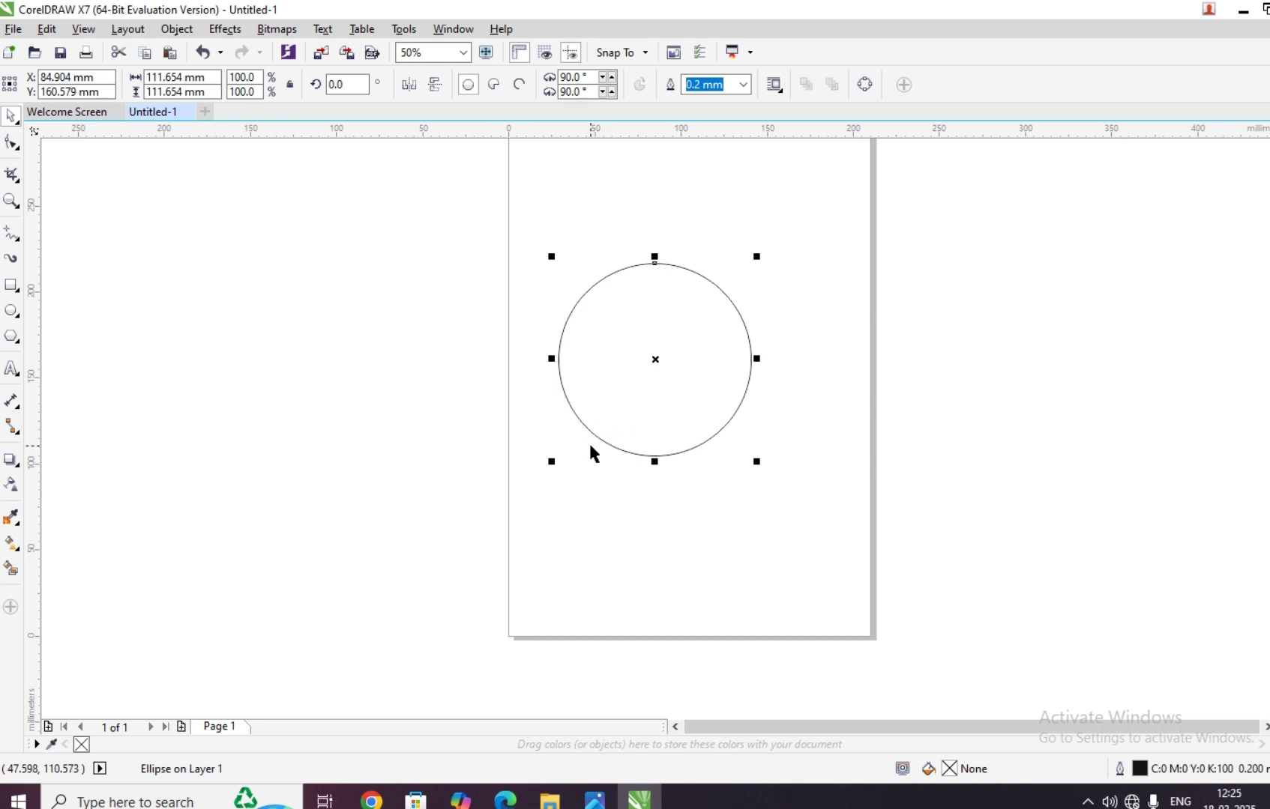
key("Delete")
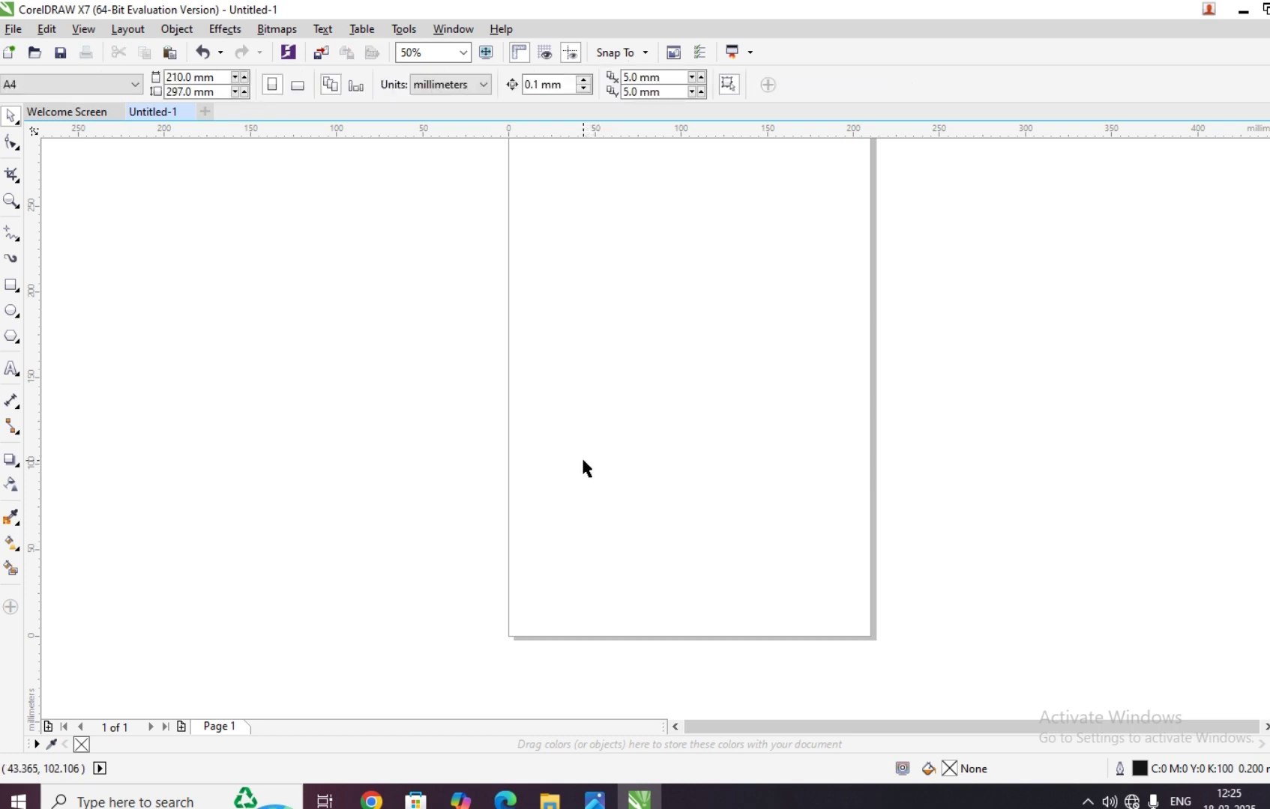